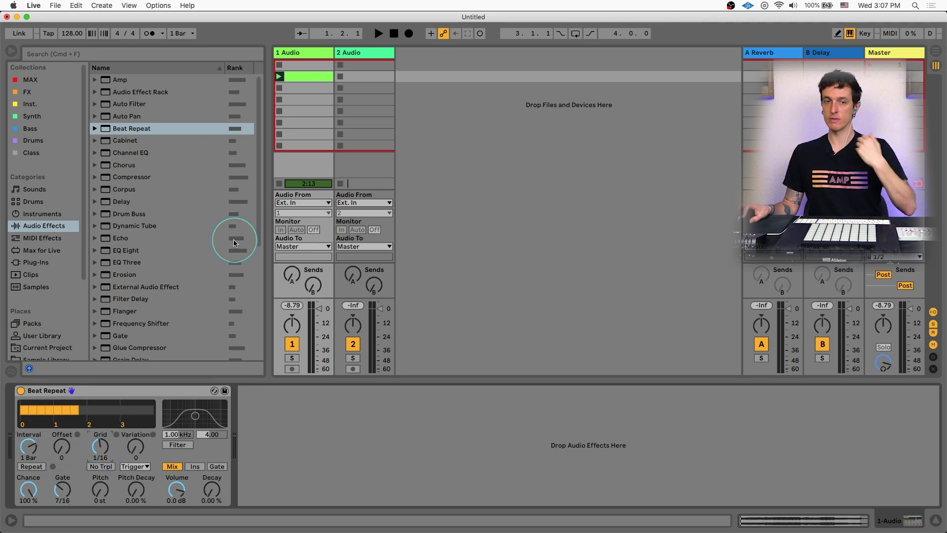
Switch off the Beat Repeat device (Grid 1/16, Gate 7/16) on track 1 Audio.
left_click(21, 391)
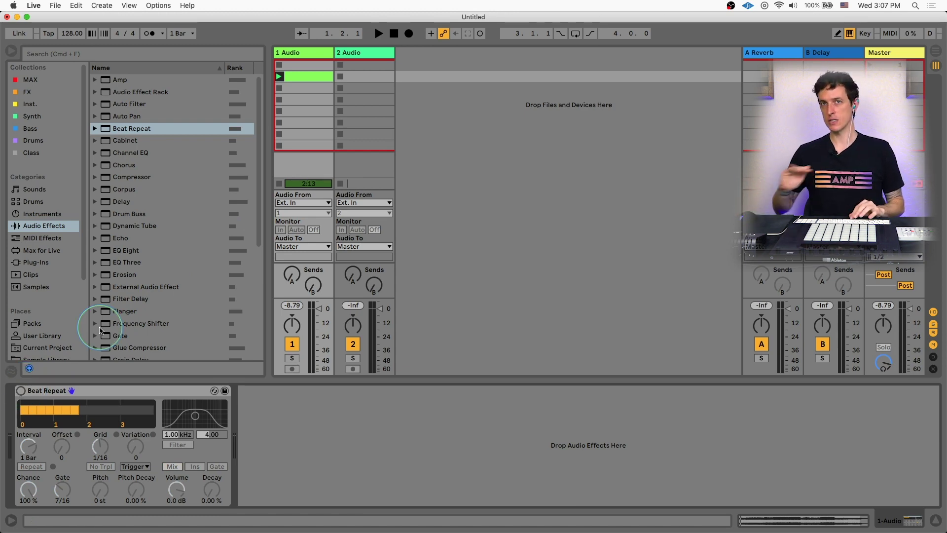
Play the dry track, re-enable Beat Repeat, then play and stop to hear it active.
key("space")
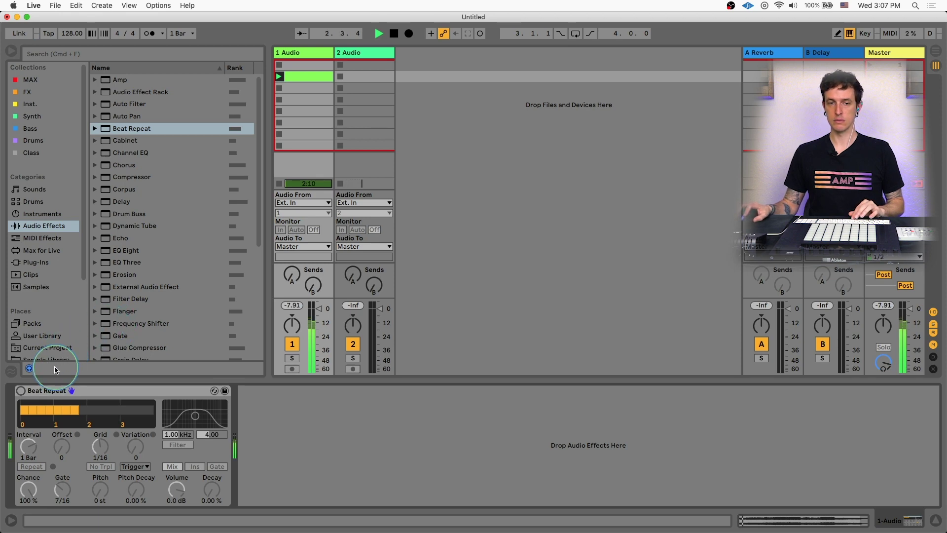
key("space")
left_click(21, 390)
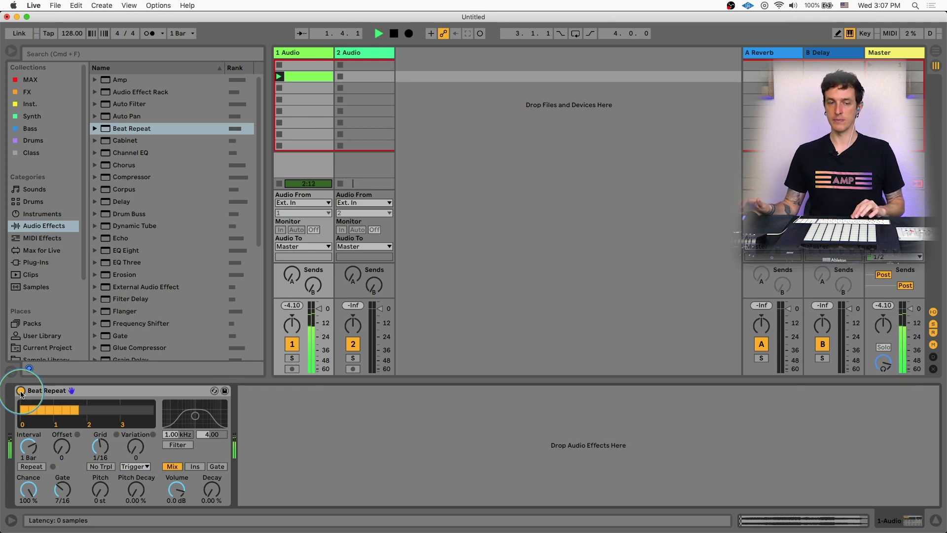
key("space")
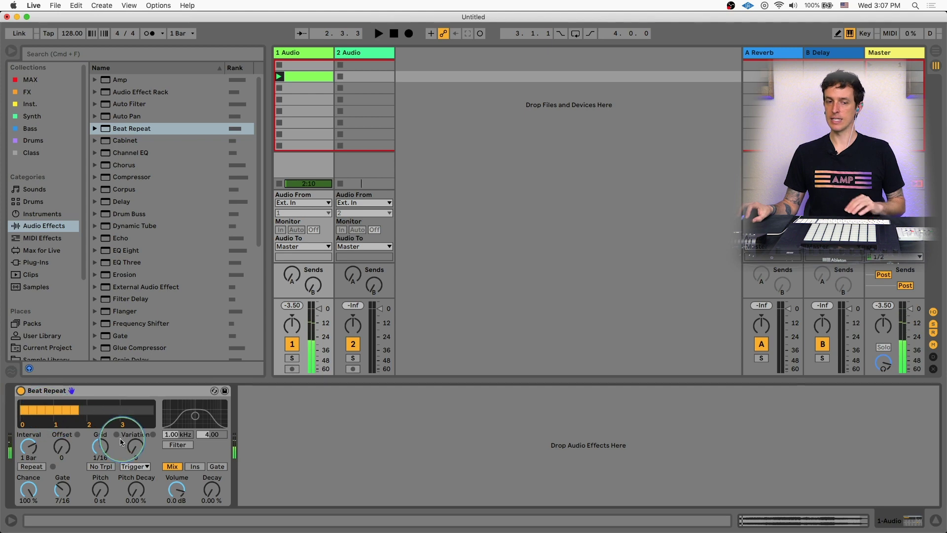
key("space")
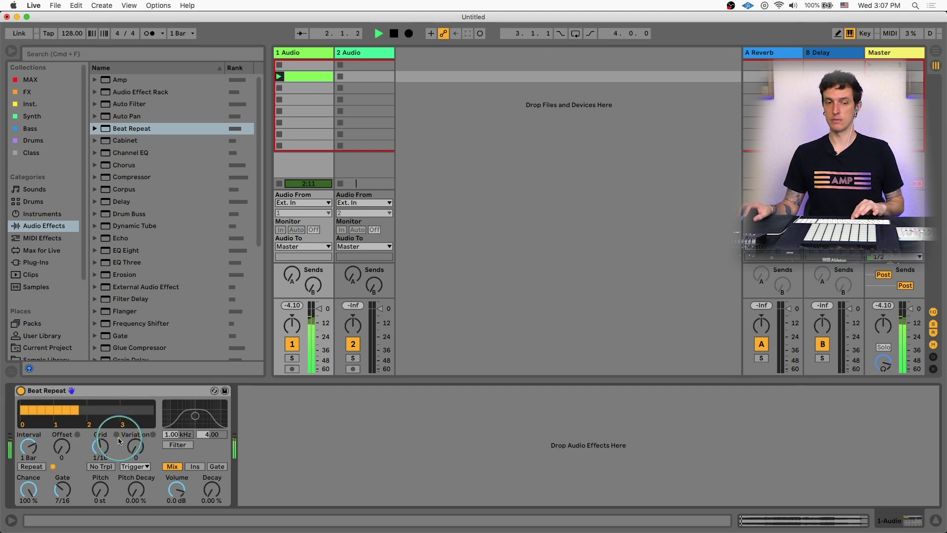
key("space")
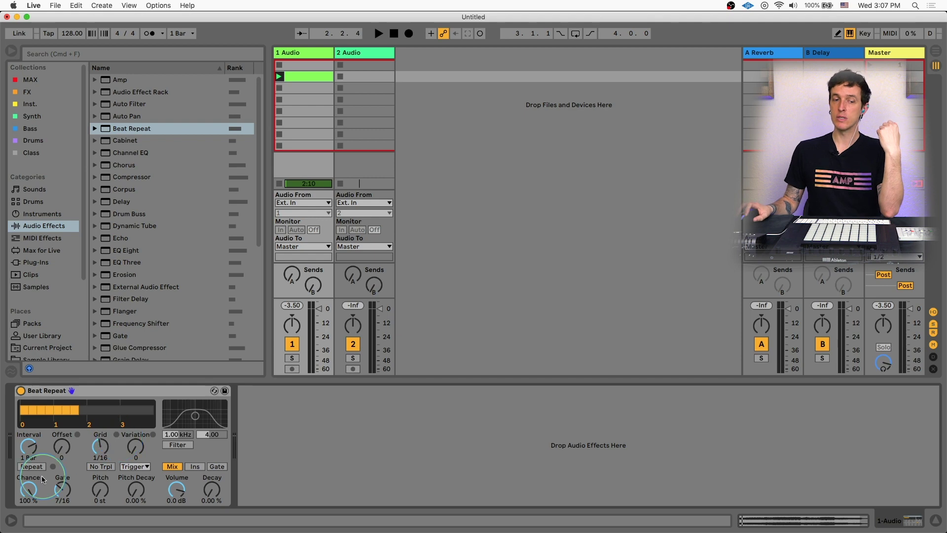
Set Beat Repeat's Chance to 0.00 % and test the Repeat button.
left_click_drag(42, 491, 31, 498)
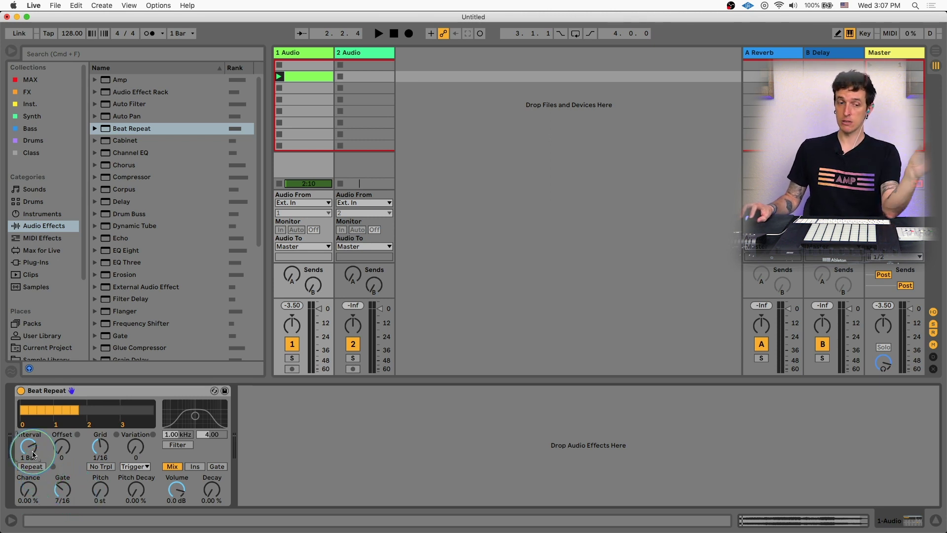
left_click(67, 489)
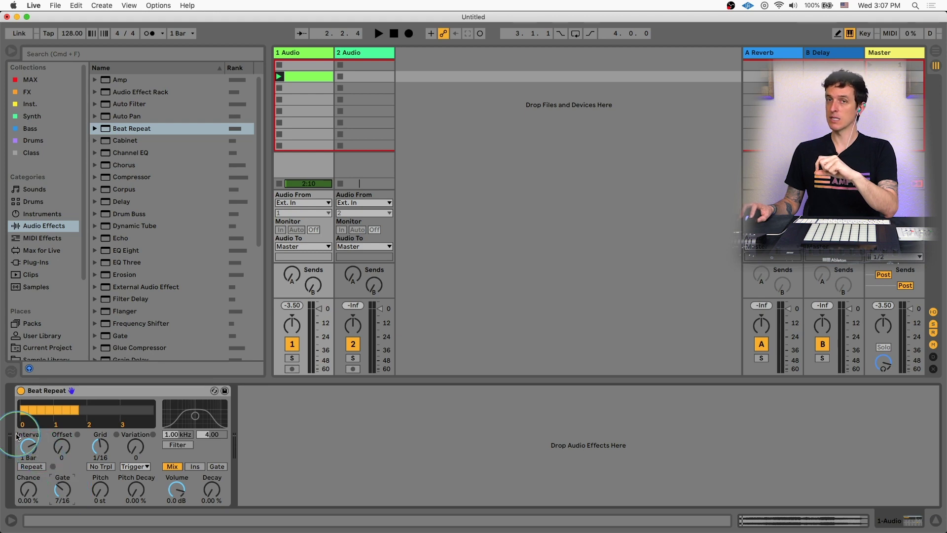
left_click(32, 467)
left_click(33, 469)
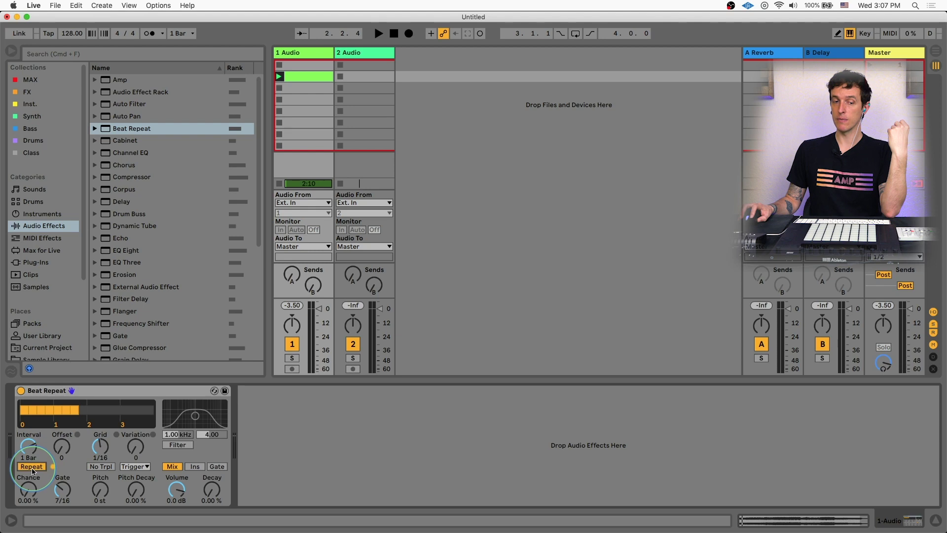
left_click(32, 467)
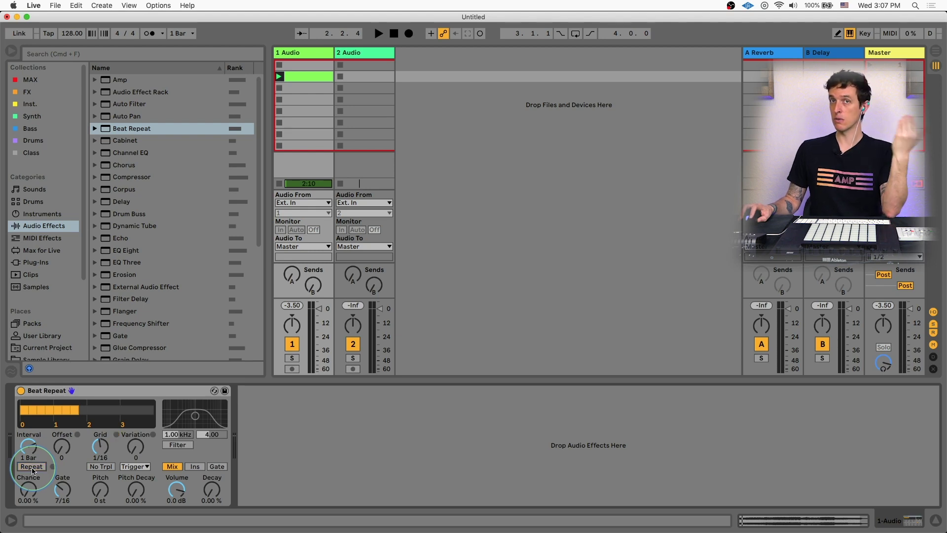
Play the track and trigger repeats manually with the Repeat button.
key("space")
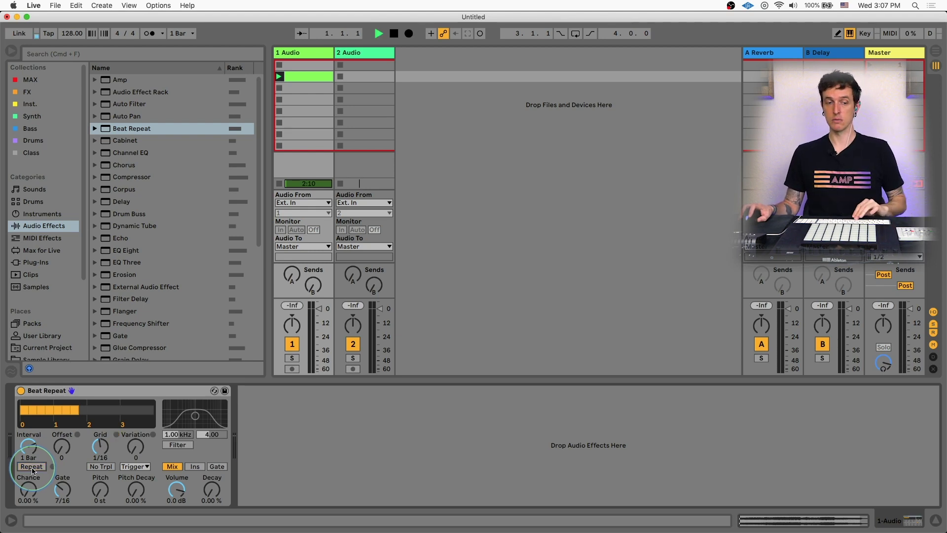
left_click(31, 467)
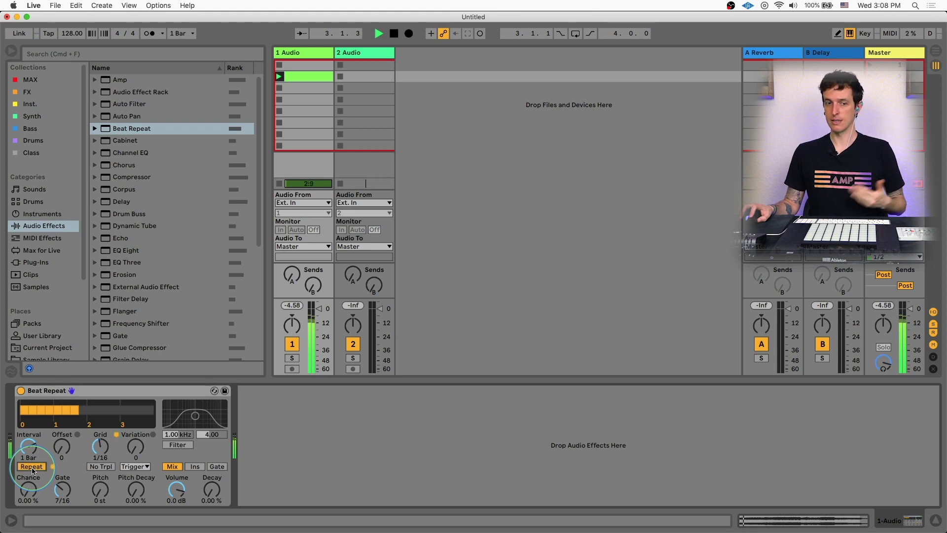
left_click(32, 469)
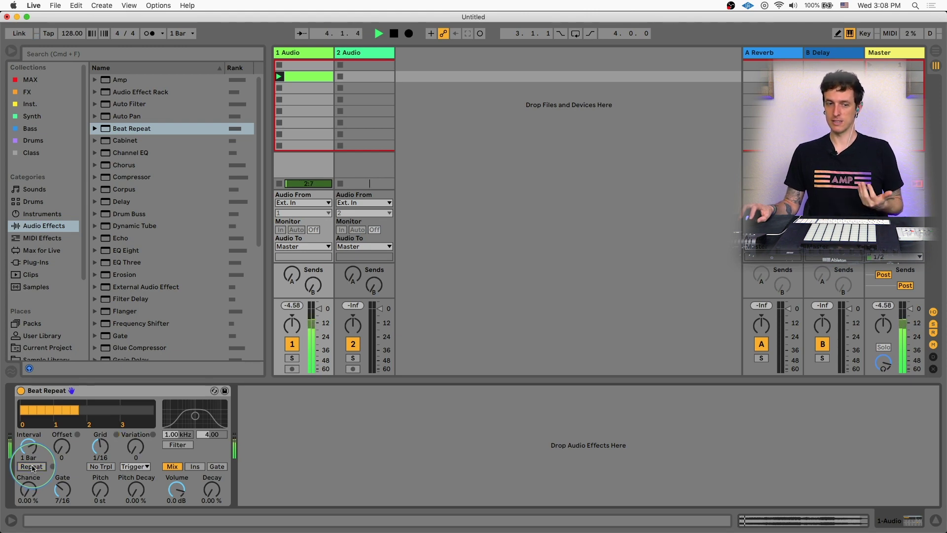
left_click(32, 466)
left_click(32, 467)
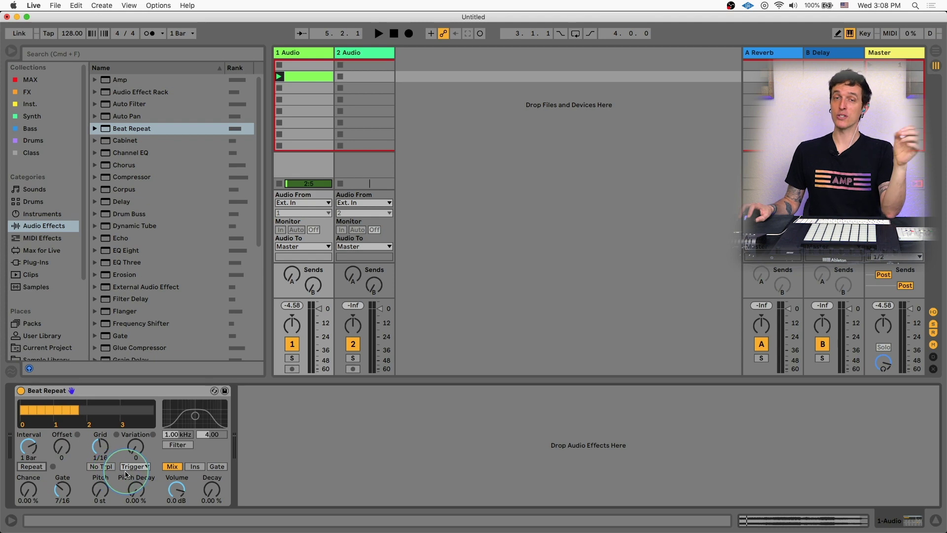
Try the Mix, Insert and Gate output modes, then audition a manual repeat in Mix.
left_click(194, 467)
left_click(172, 467)
left_click(194, 466)
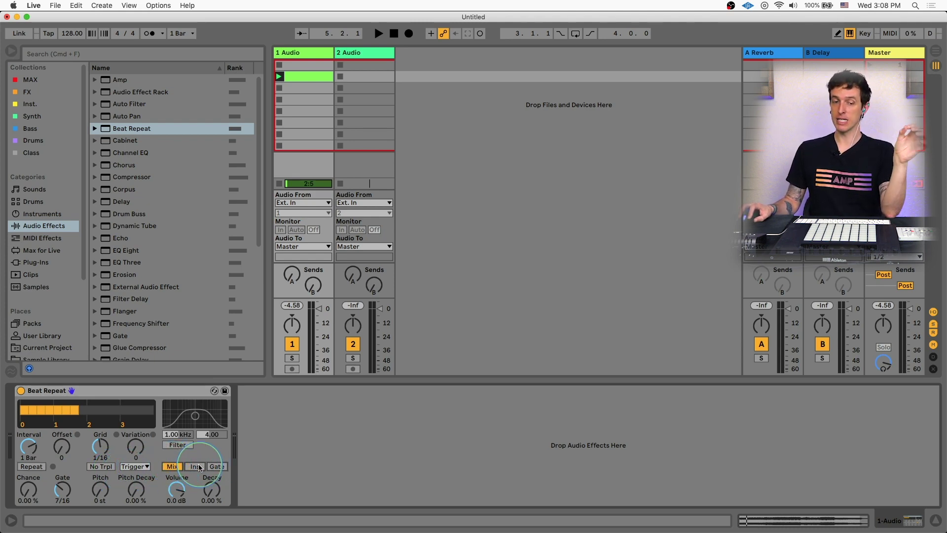
left_click(208, 467)
left_click(172, 466)
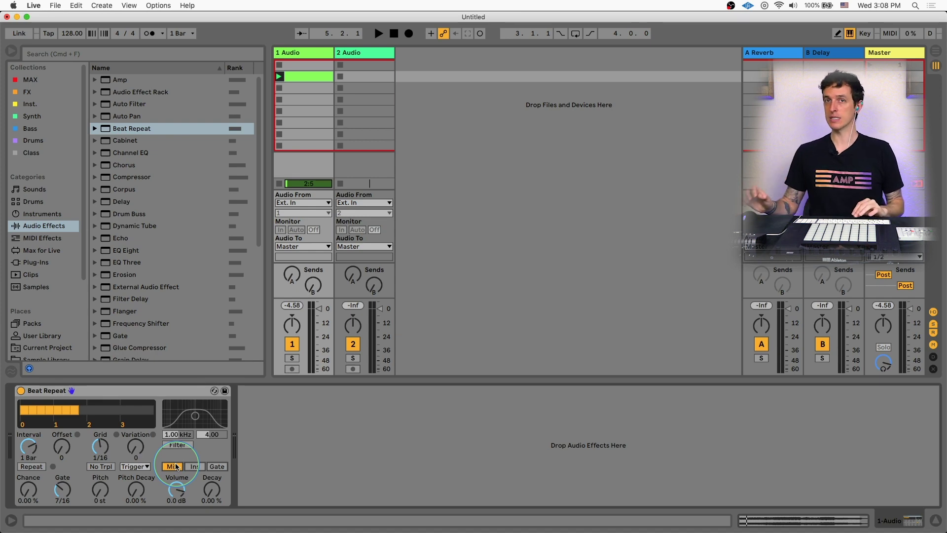
key("space")
left_click(33, 468)
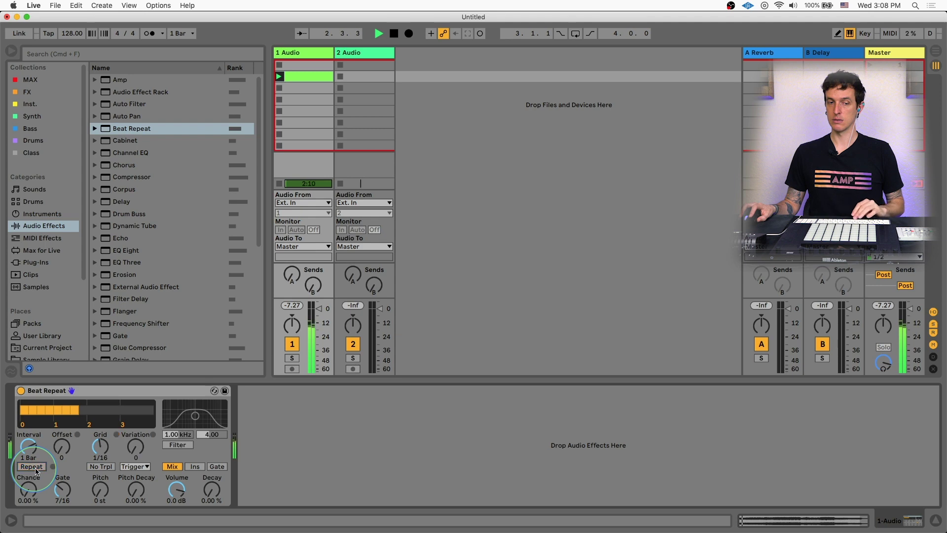
left_click(175, 484)
Switch the output to Insert, audition manual repeats, then switch to Gate mode.
left_click(194, 466)
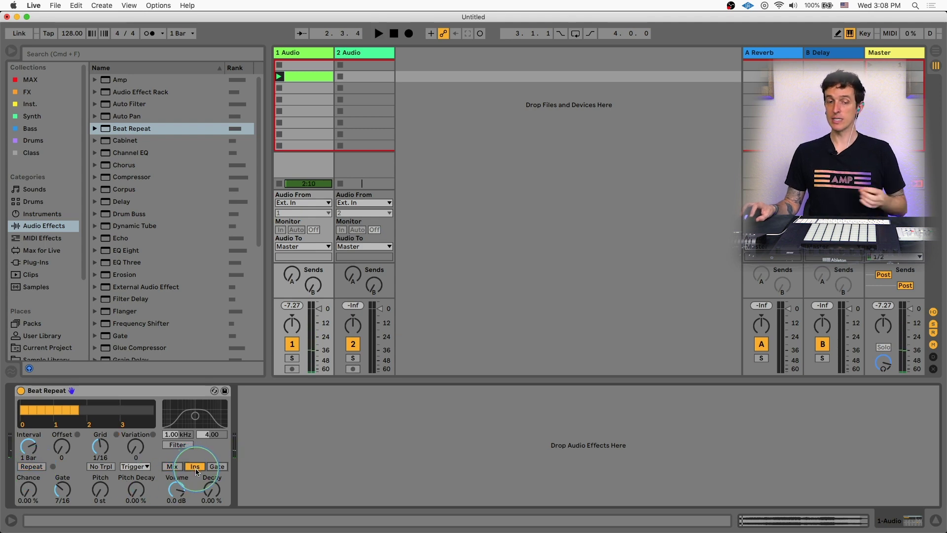
left_click(61, 461)
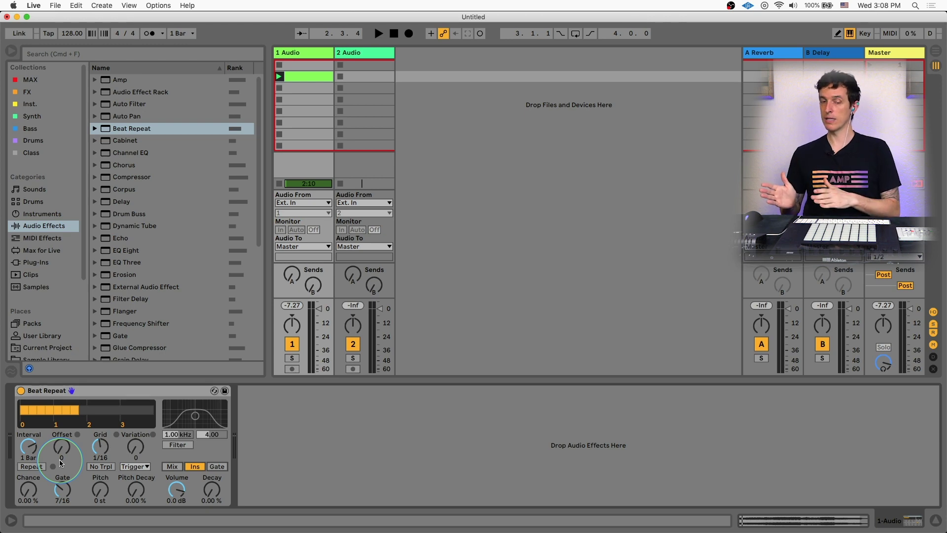
key("space")
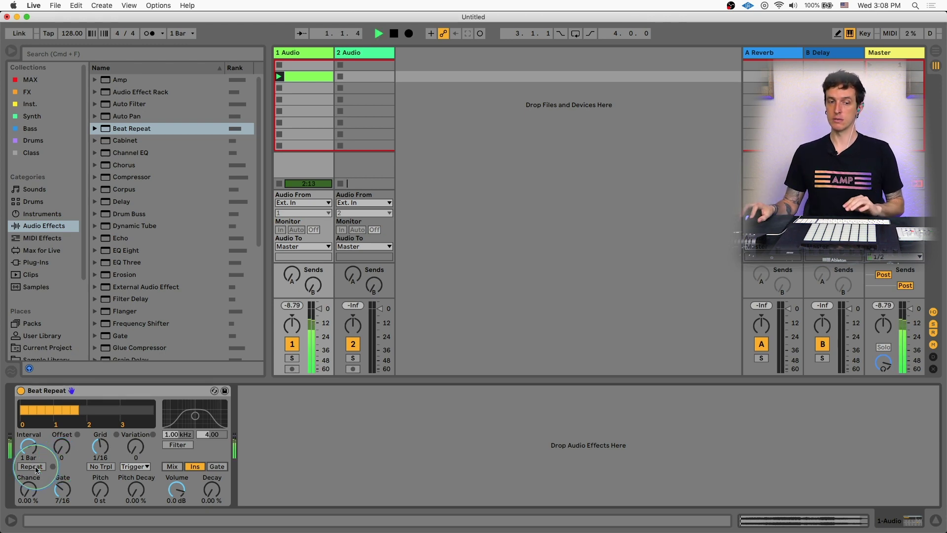
left_click(31, 467)
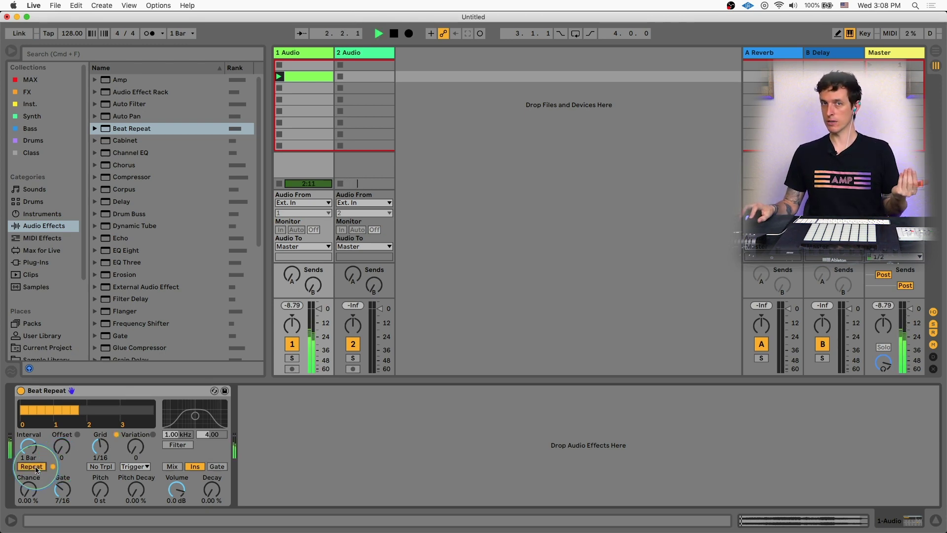
left_click(36, 469)
left_click(36, 470)
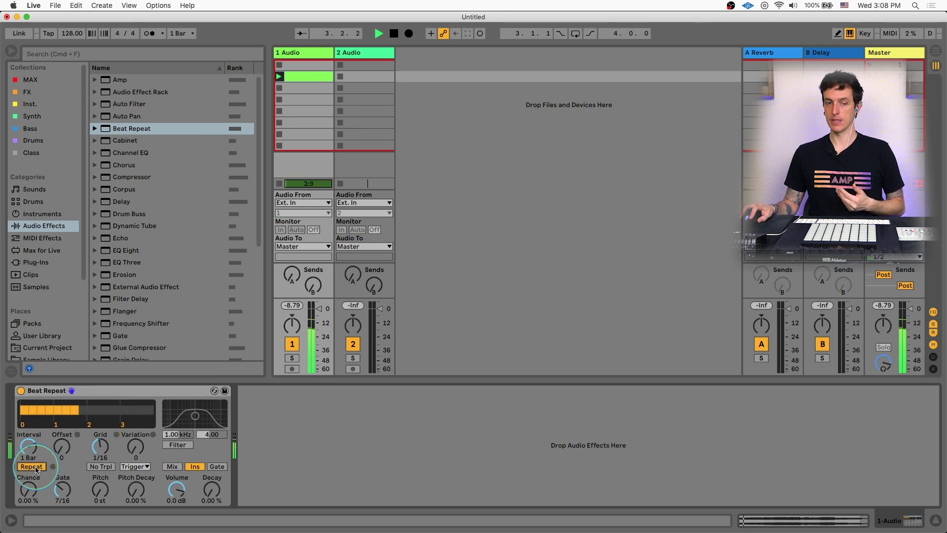
left_click(36, 470)
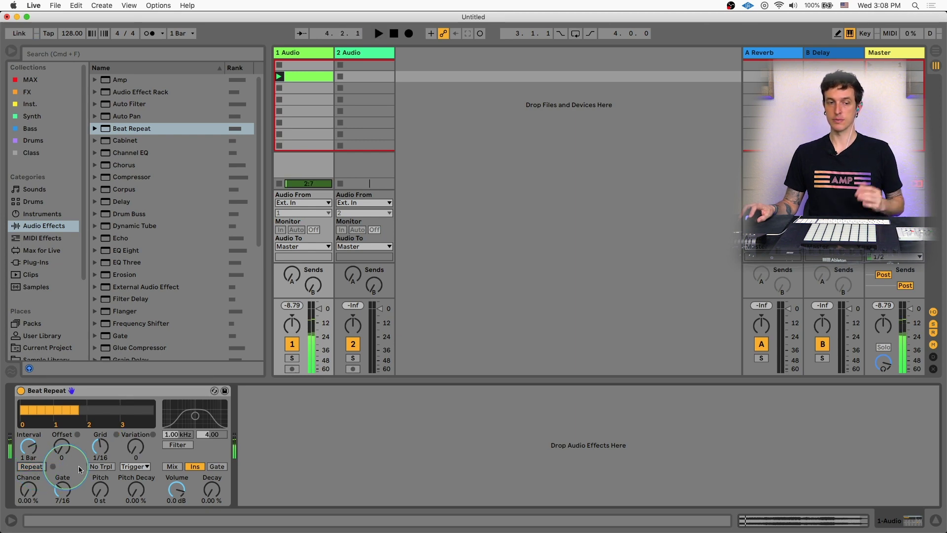
left_click(223, 469)
Audition a manually triggered repeat in Gate mode and stop playback.
key("space")
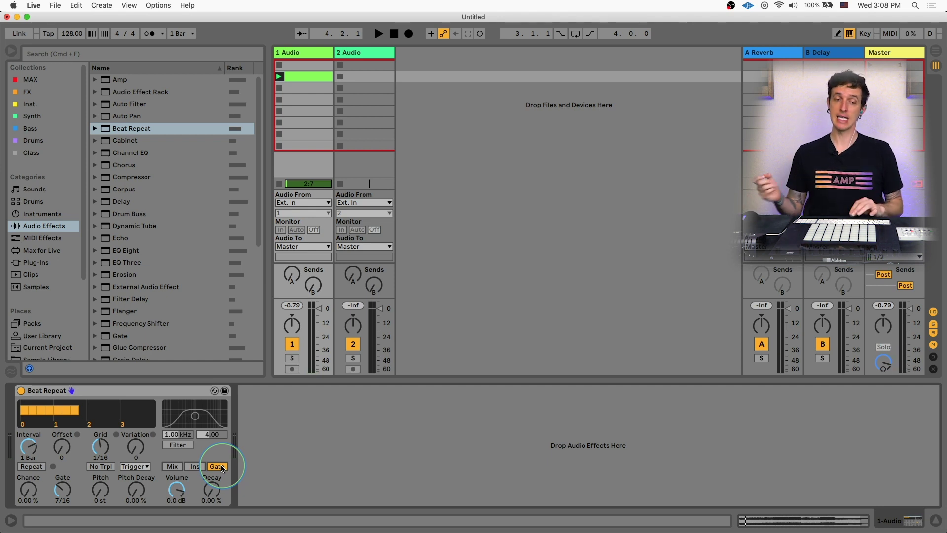
key("space")
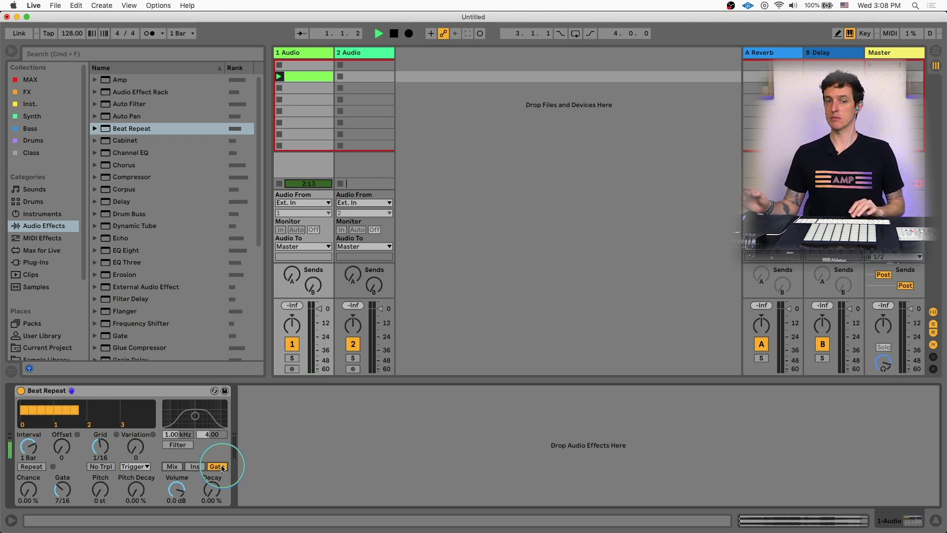
left_click(39, 469)
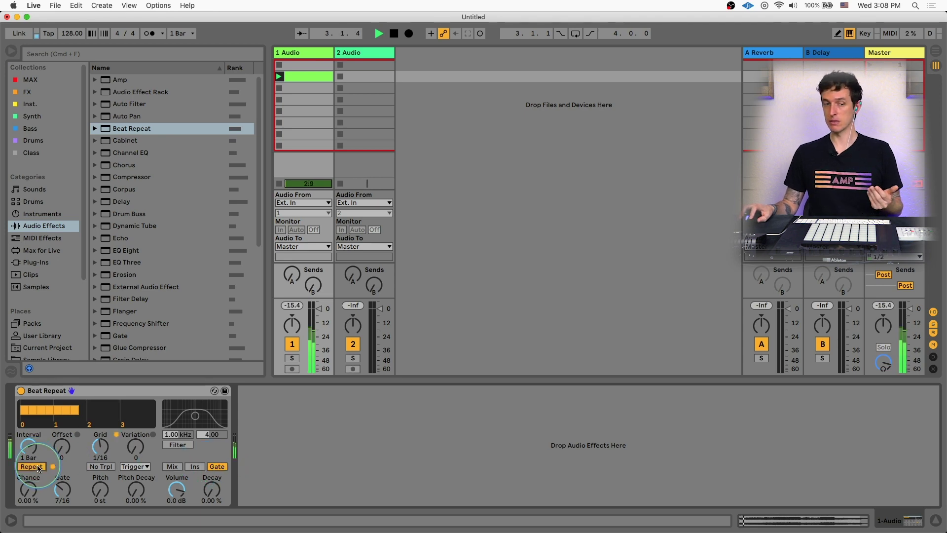
key("space")
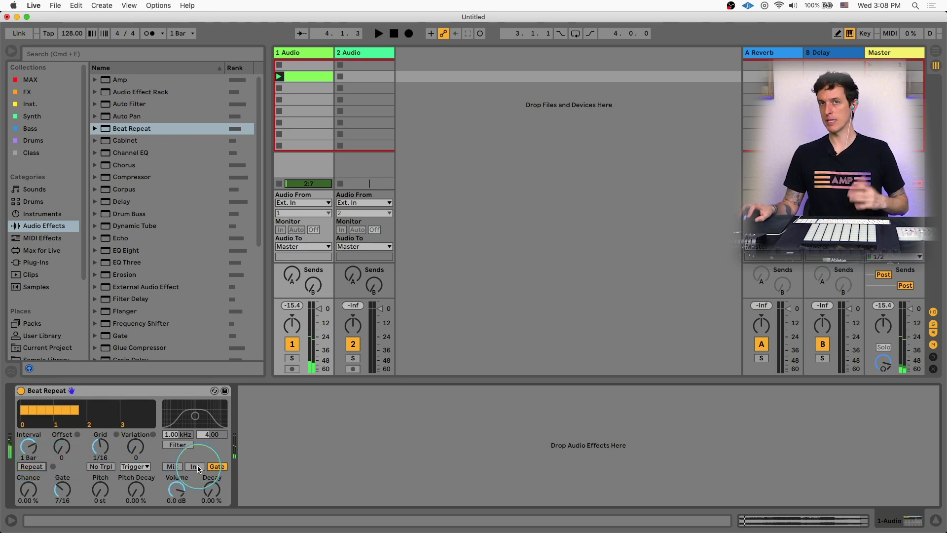
left_click(212, 467)
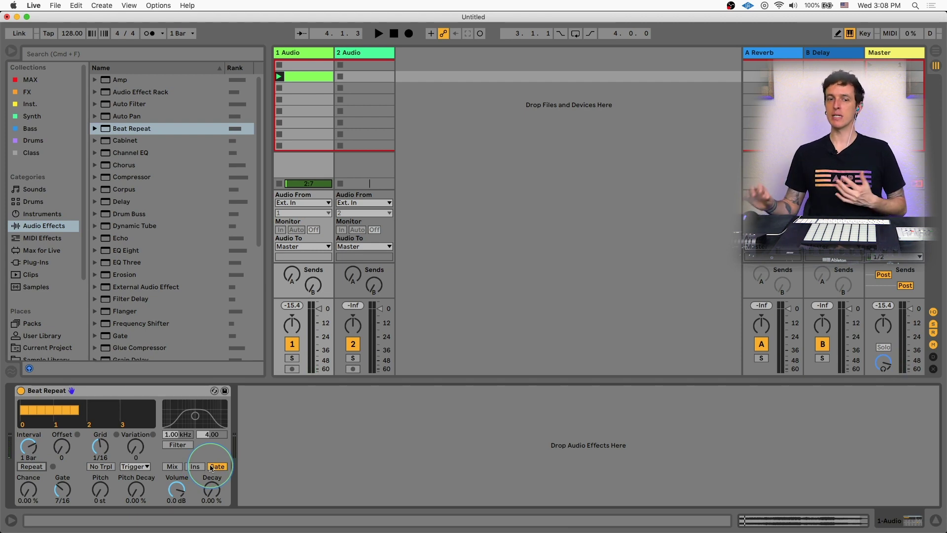
Compare Mix and Ins output modes, finishing on Ins.
left_click(172, 467)
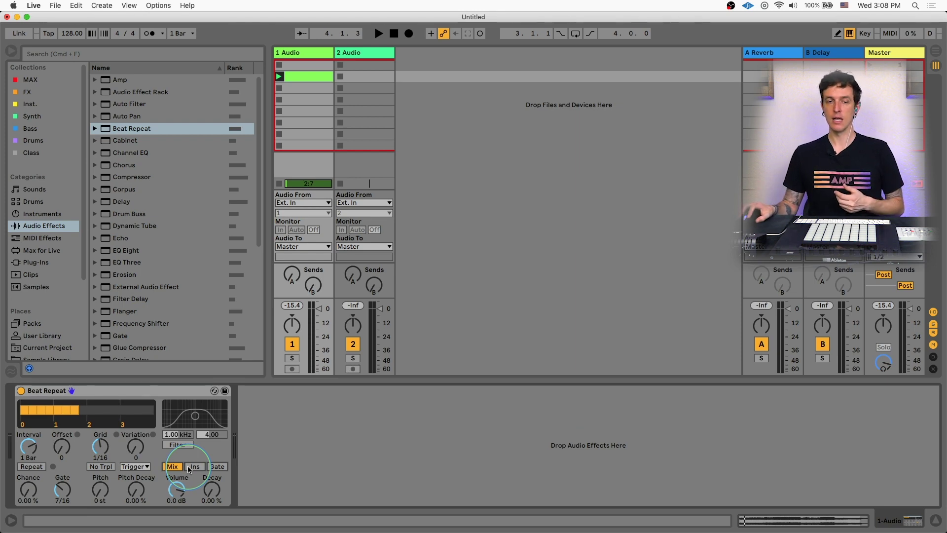
left_click(190, 467)
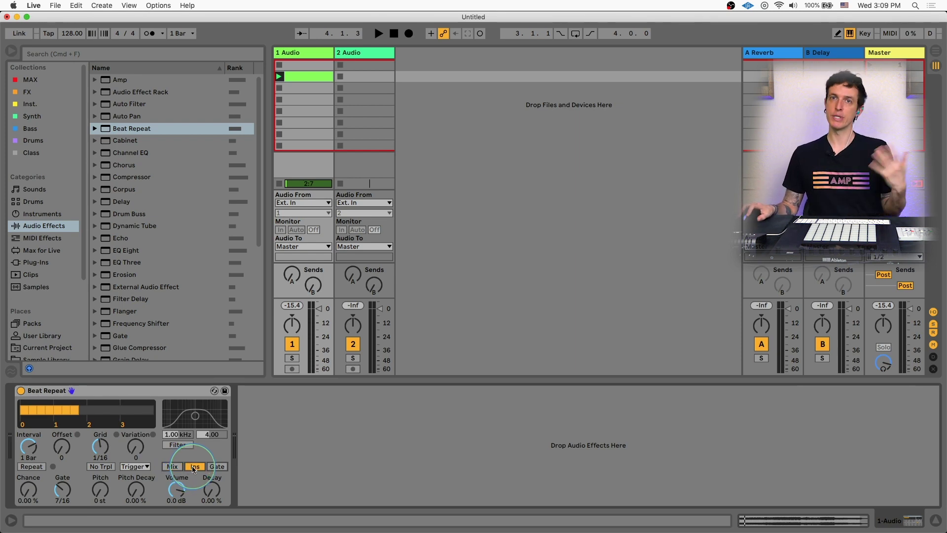
left_click(173, 466)
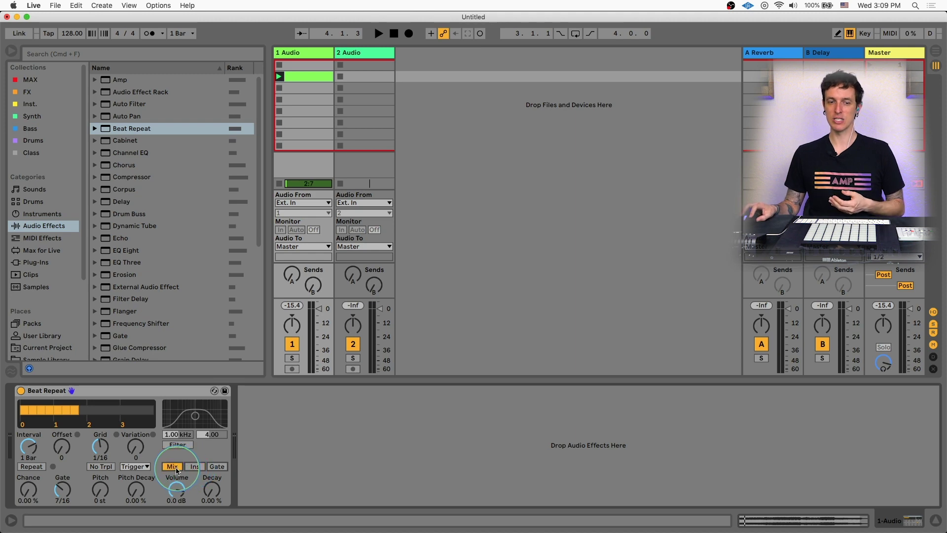
left_click(196, 468)
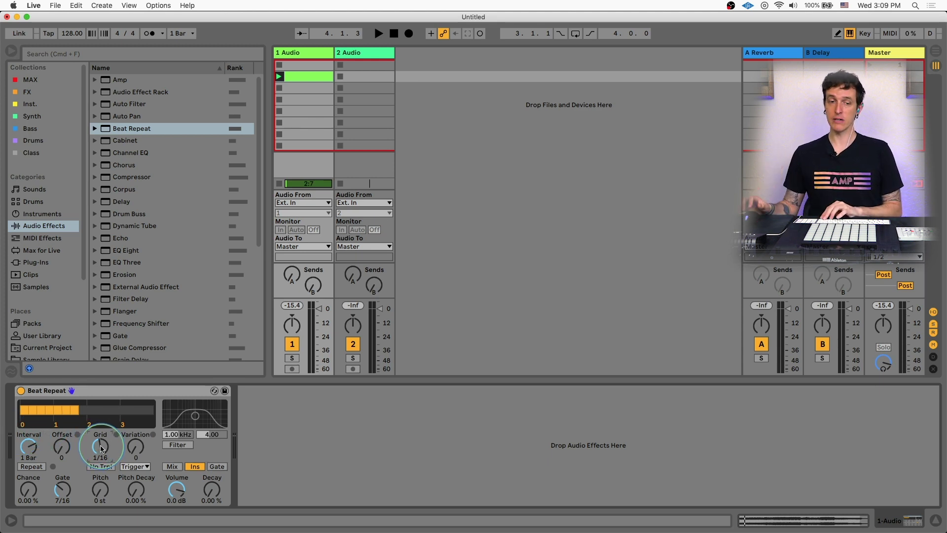
Change the Grid from 1/16 through 1/8 to 1/4, auditioning repeats at each size.
left_click_drag(102, 448, 101, 441)
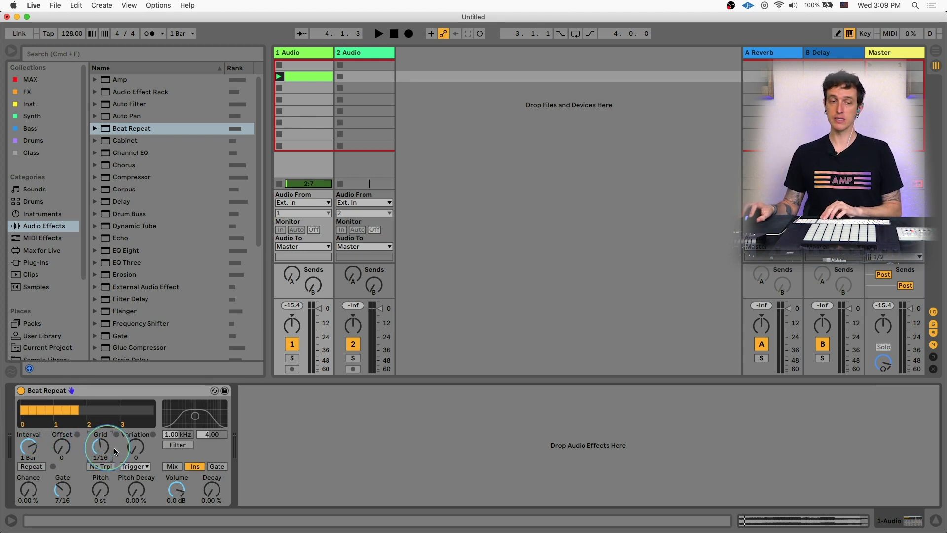
left_click(38, 470)
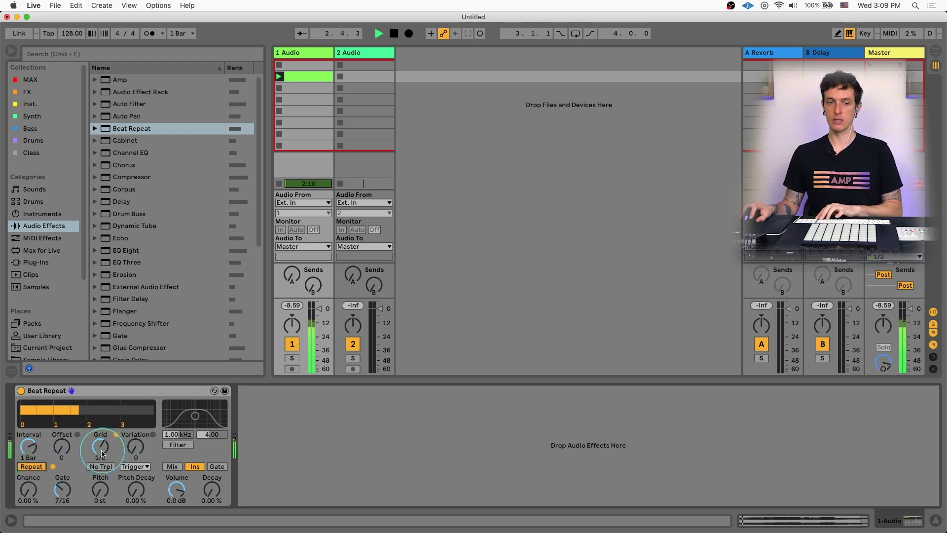
left_click_drag(101, 452, 104, 442)
left_click(42, 468)
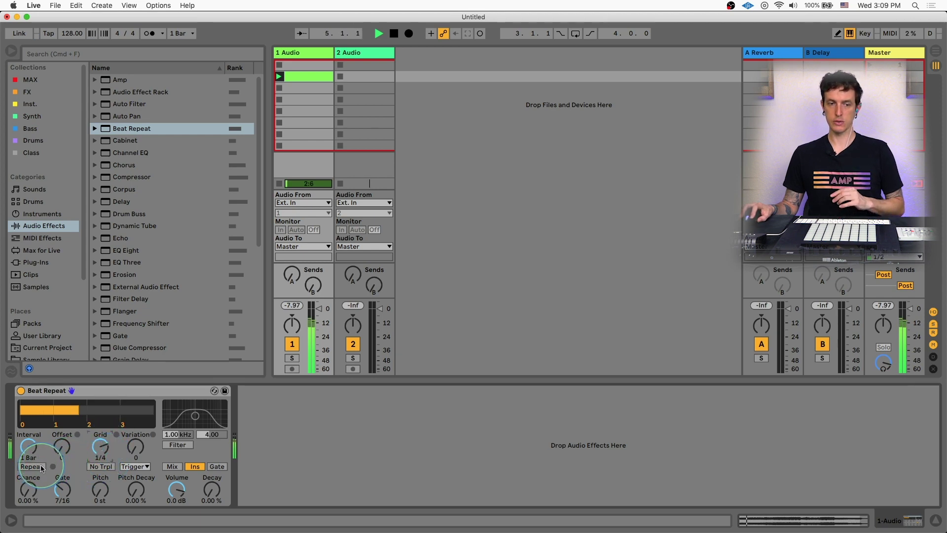
left_click(42, 468)
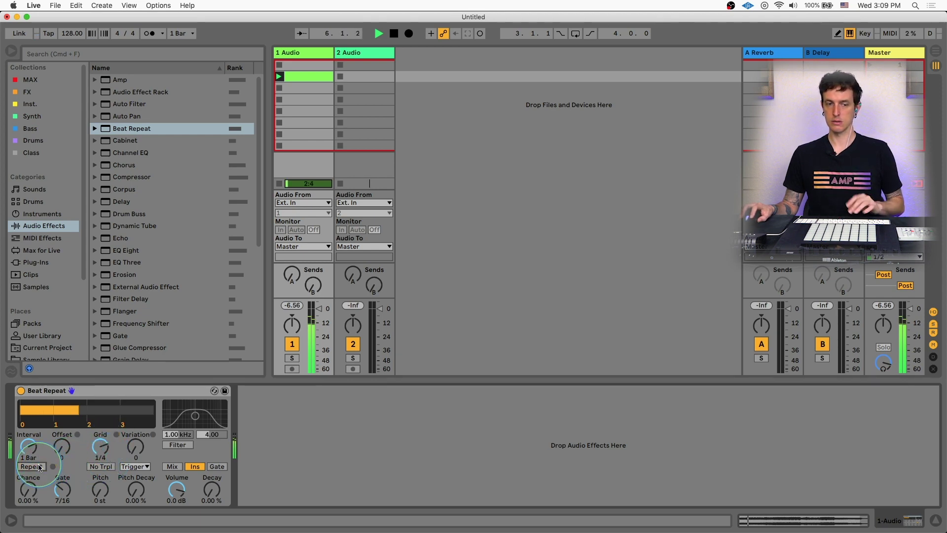
left_click(97, 453)
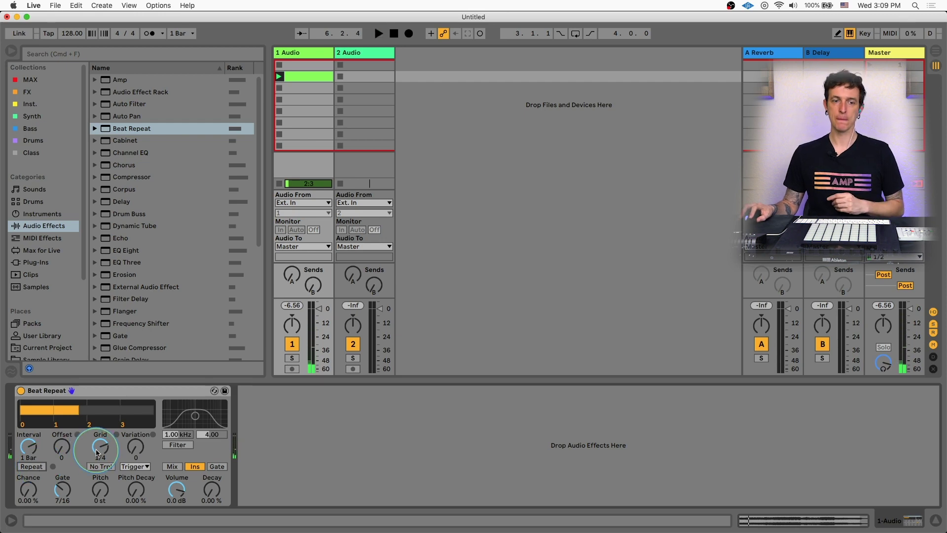
Audition the 1/4 grid once more, leaving repeat off and Beat Repeat selected.
left_click(107, 391)
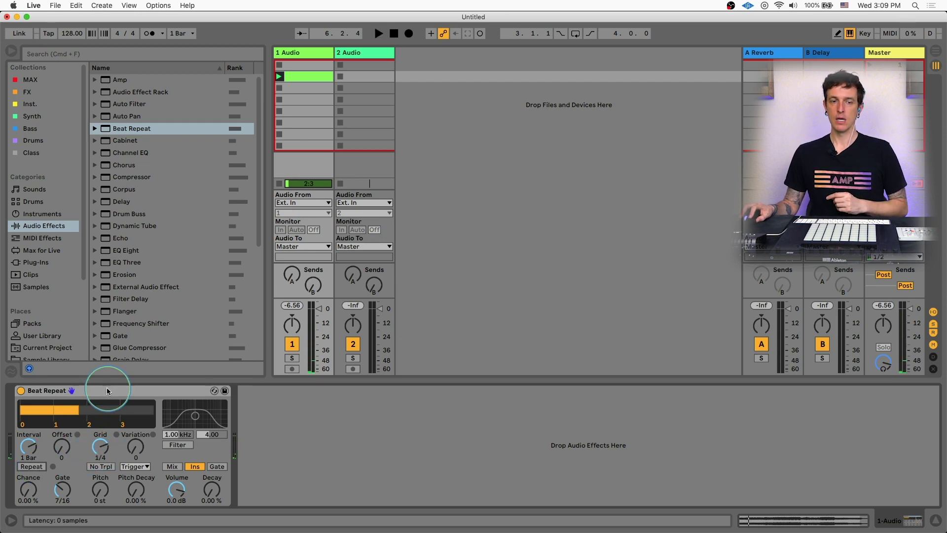
left_click(31, 467)
left_click(102, 450)
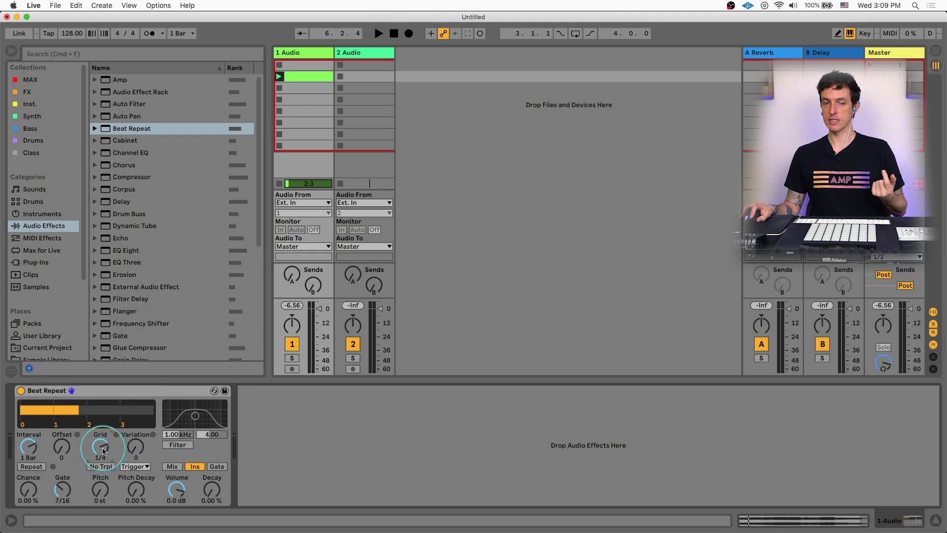
left_click(89, 394)
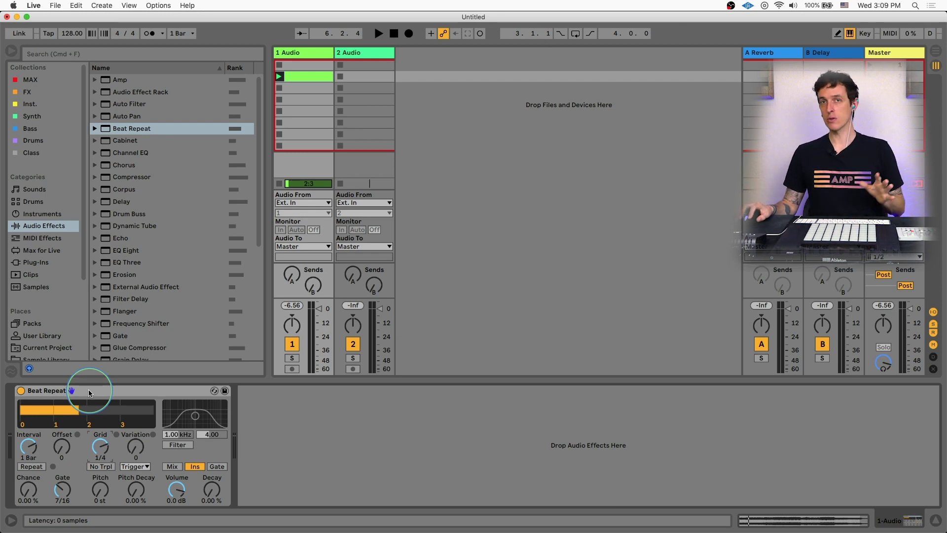
left_click(89, 392)
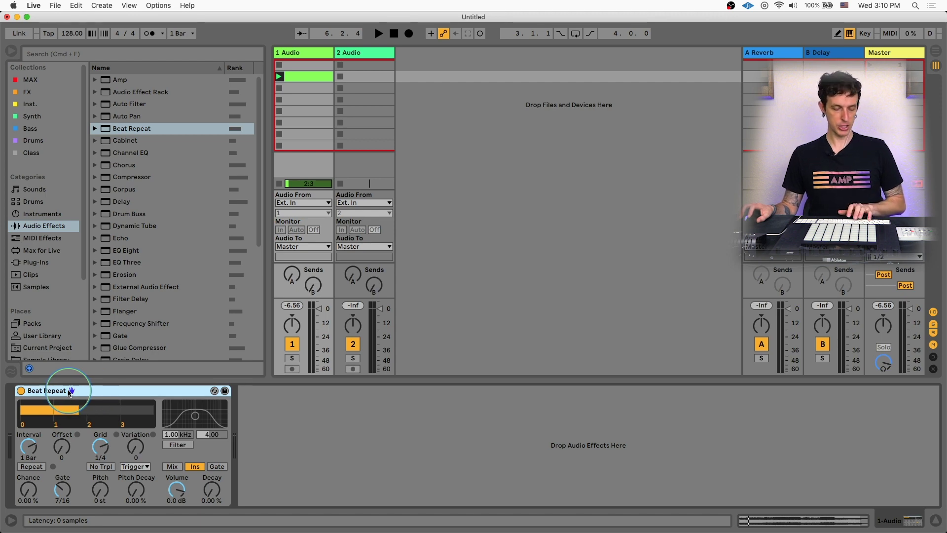
Group Beat Repeat into an Audio Effect Rack and map its Repeat to Macro 1.
key("super+g")
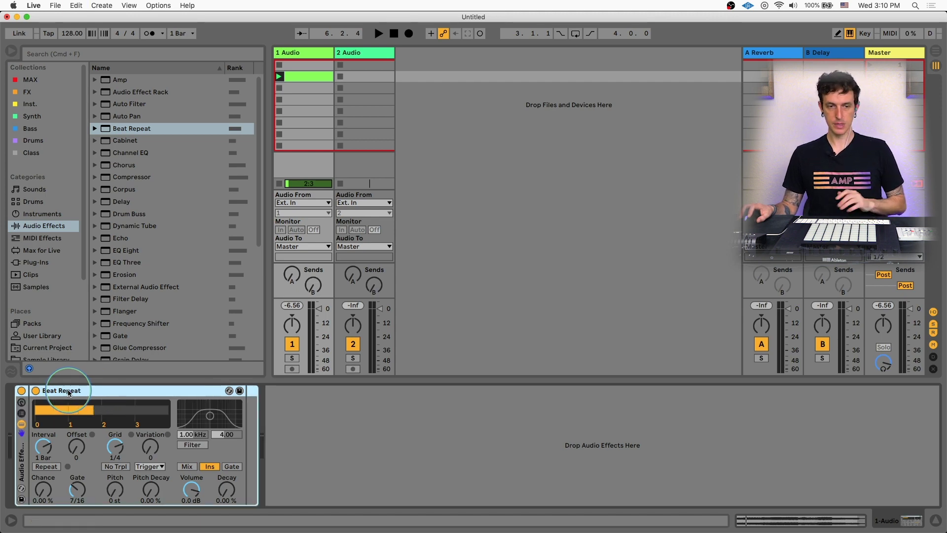
left_click(22, 404)
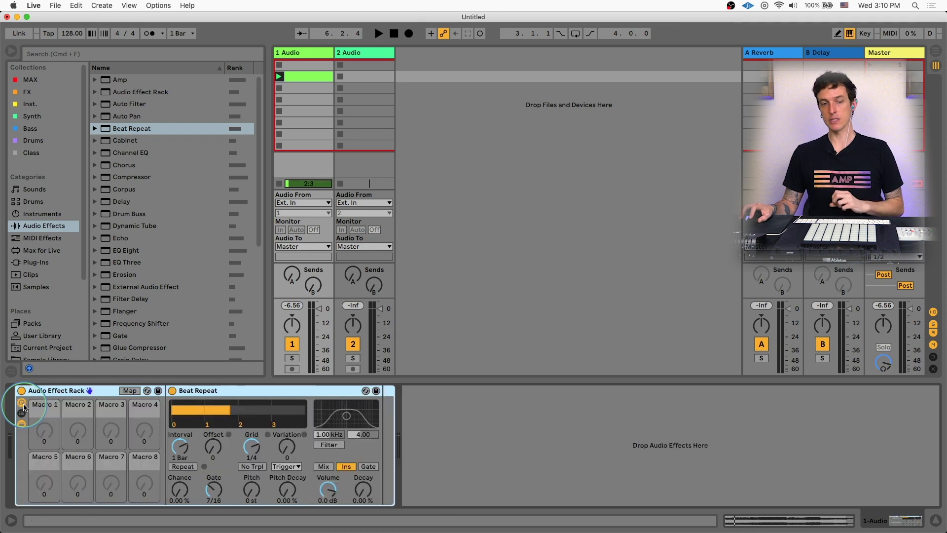
right_click(180, 470)
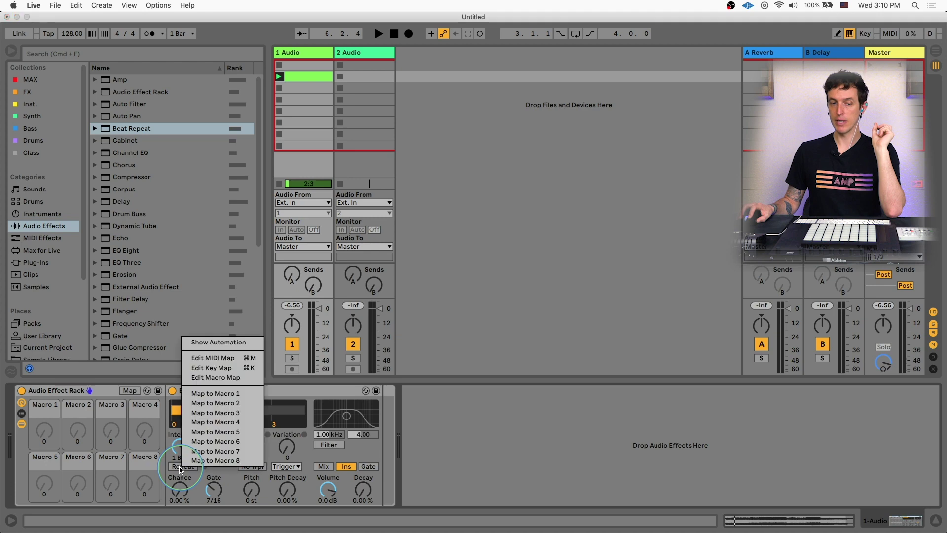
left_click(213, 393)
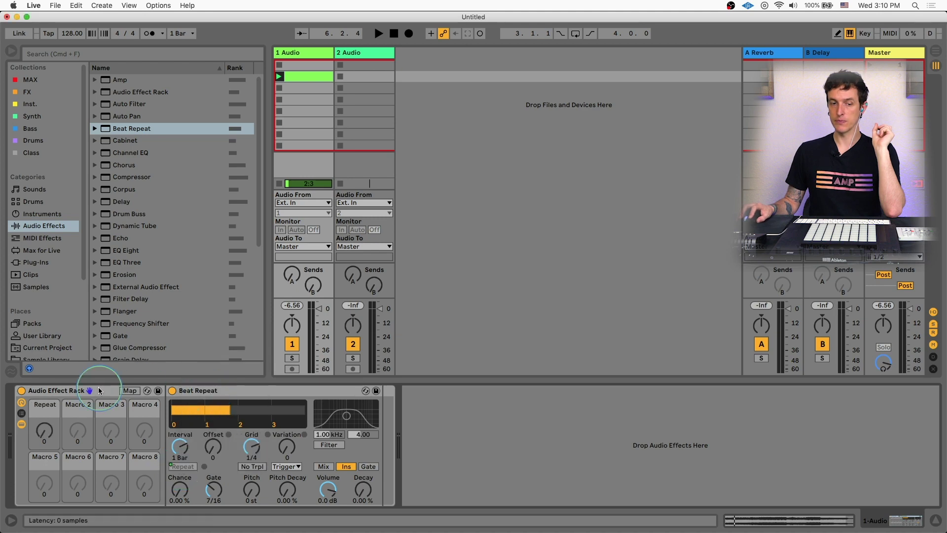
Test the Repeat macro up and down during playback, returning it to 0.
left_click_drag(48, 435, 49, 385)
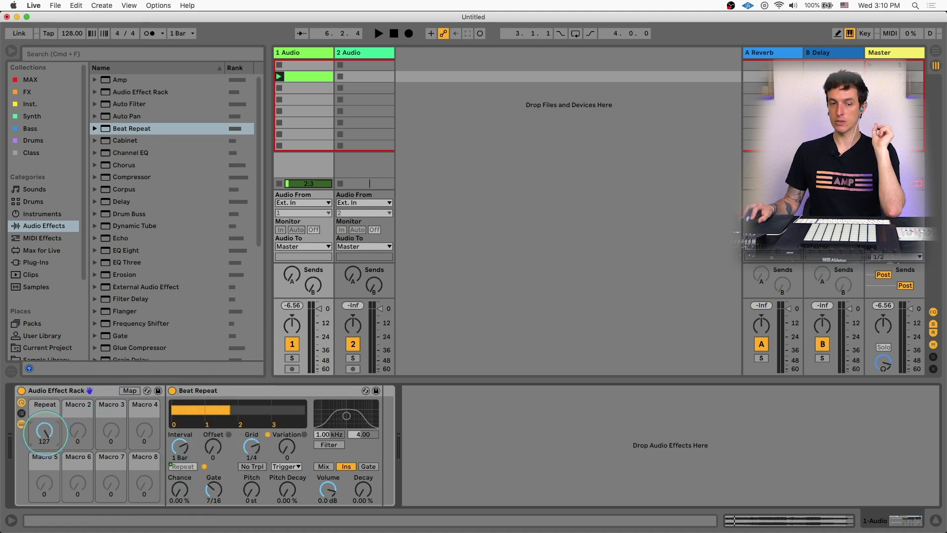
left_click_drag(45, 432, 45, 481)
key("space")
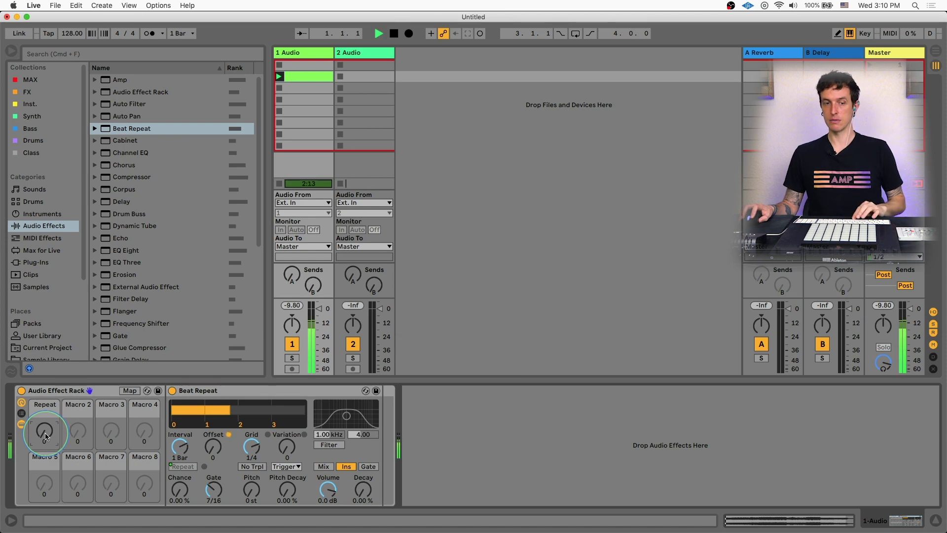
left_click_drag(46, 436, 44, 474)
key("space")
left_click(252, 447)
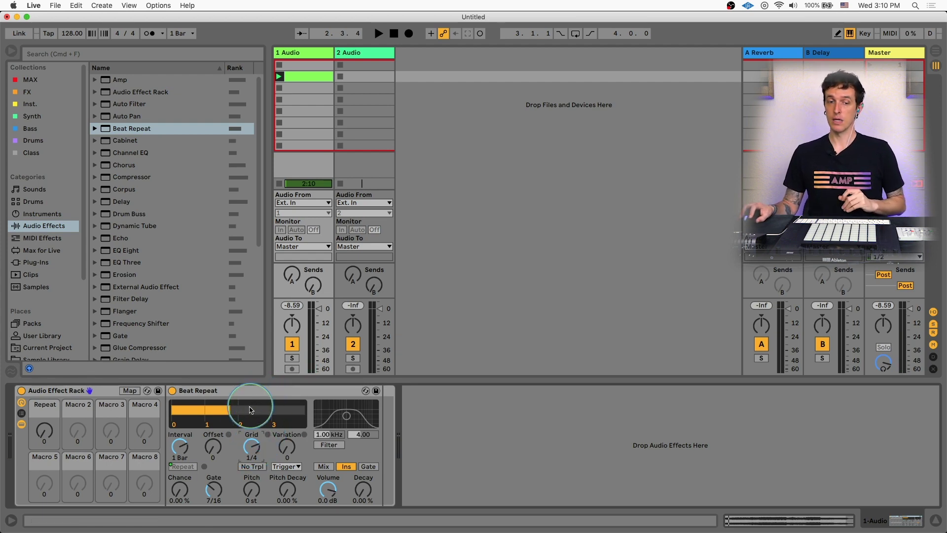
Duplicate the Beat Repeat device and set the copy's Grid to 1/8.
left_click(242, 393)
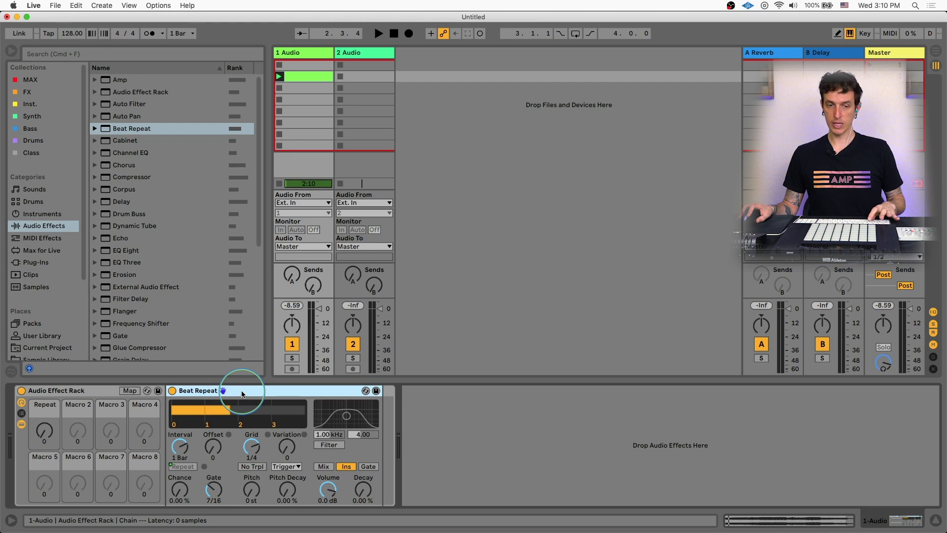
left_click(85, 391)
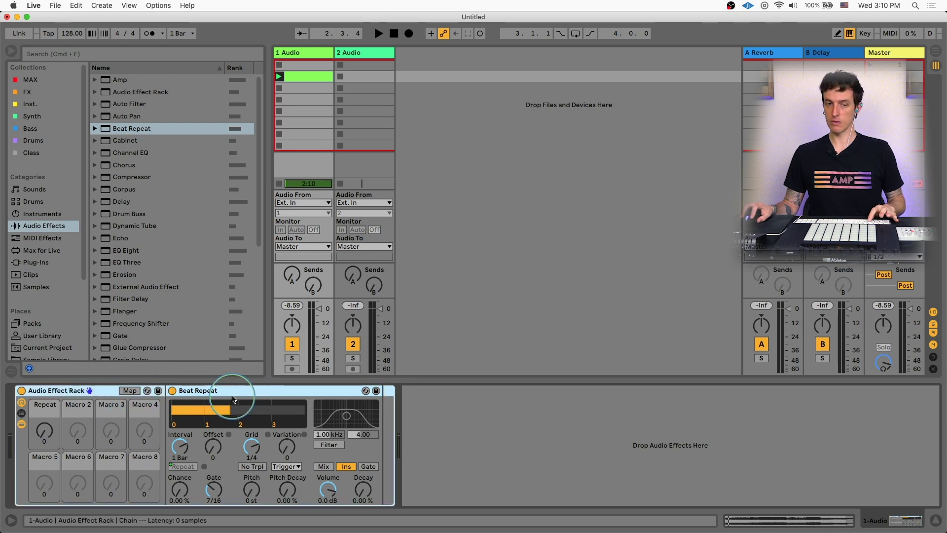
left_click(226, 392)
key("super+d")
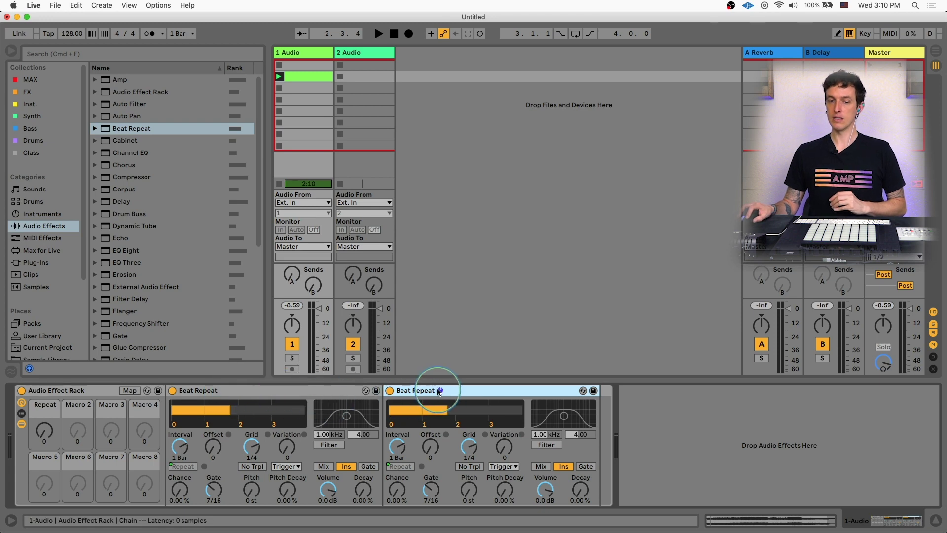
left_click_drag(469, 446, 469, 450)
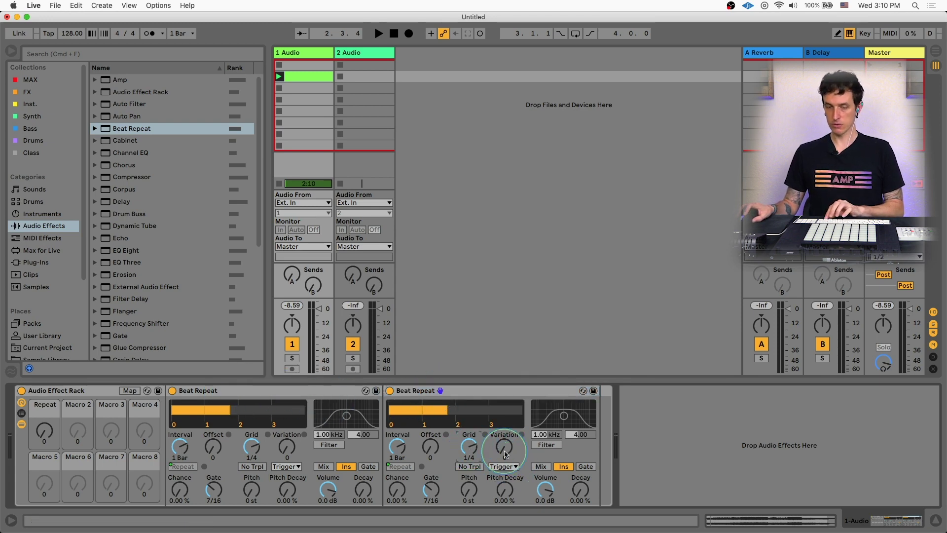
Remap the copy's Repeat from Macro 1 to Macro 2 and test it with playback.
right_click(409, 467)
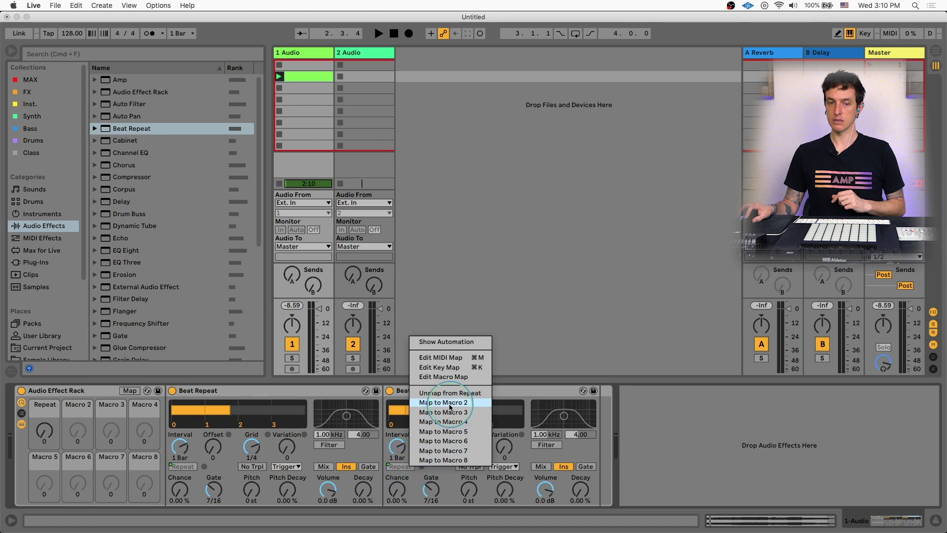
left_click(450, 402)
right_click(403, 467)
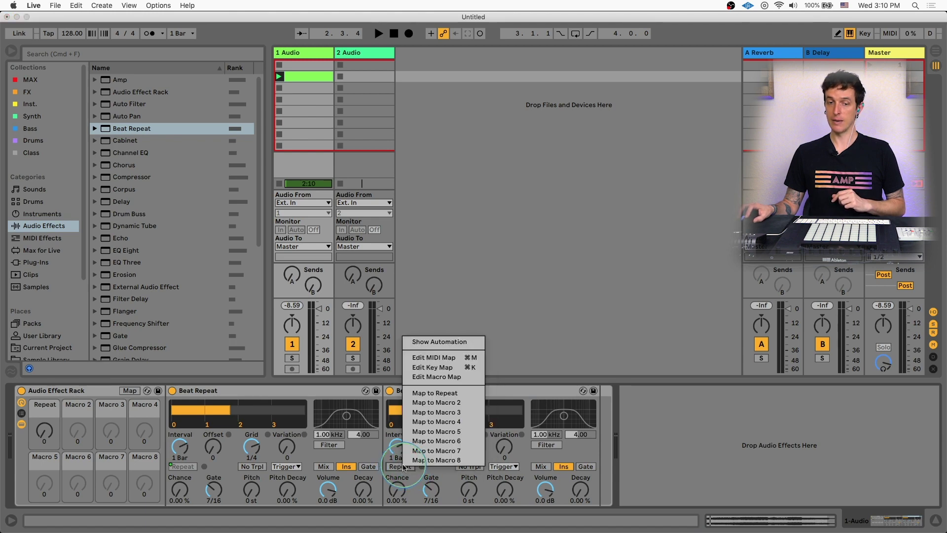
left_click(436, 393)
left_click(70, 431)
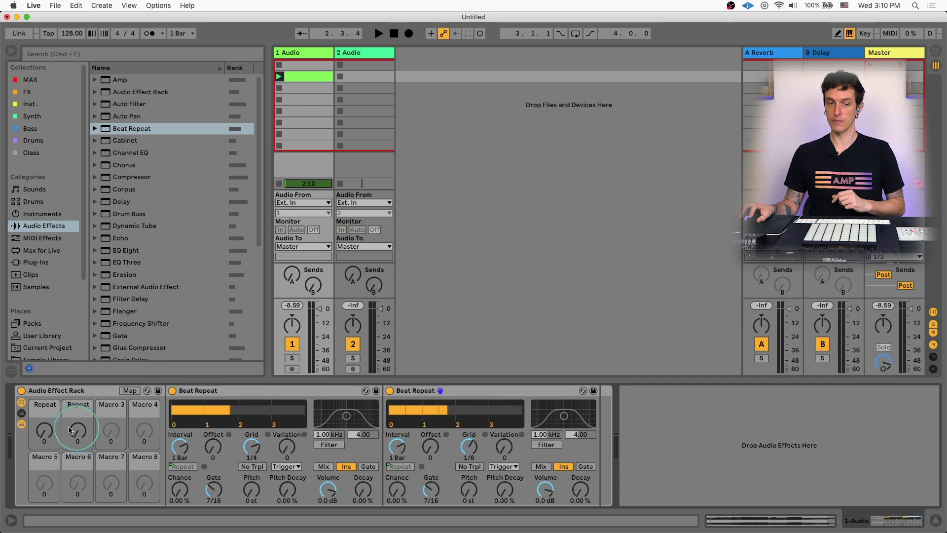
left_click_drag(70, 430, 78, 431)
key("space")
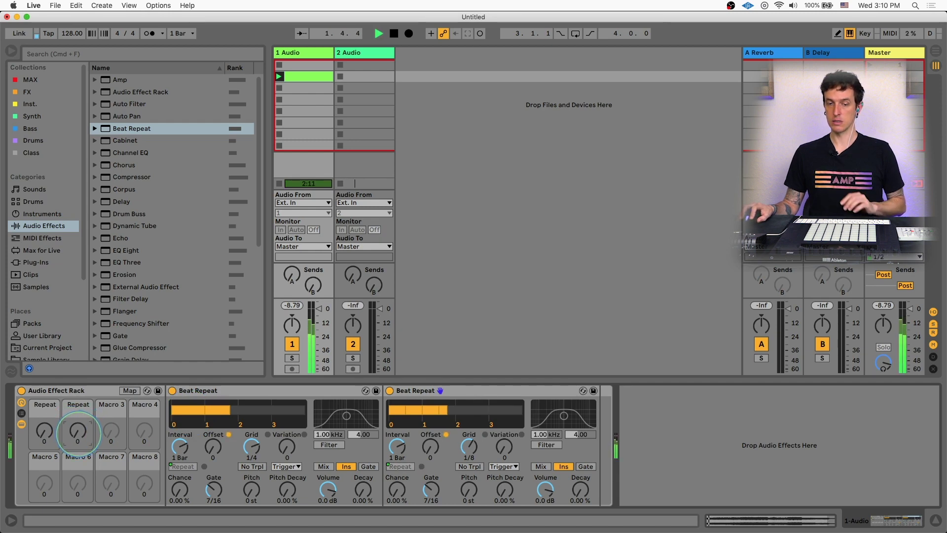
Duplicate the second Beat Repeat, map the third's Repeat to Macro 3, and set Grid 1/16.
key("space")
left_click(459, 391)
key("cmd+d")
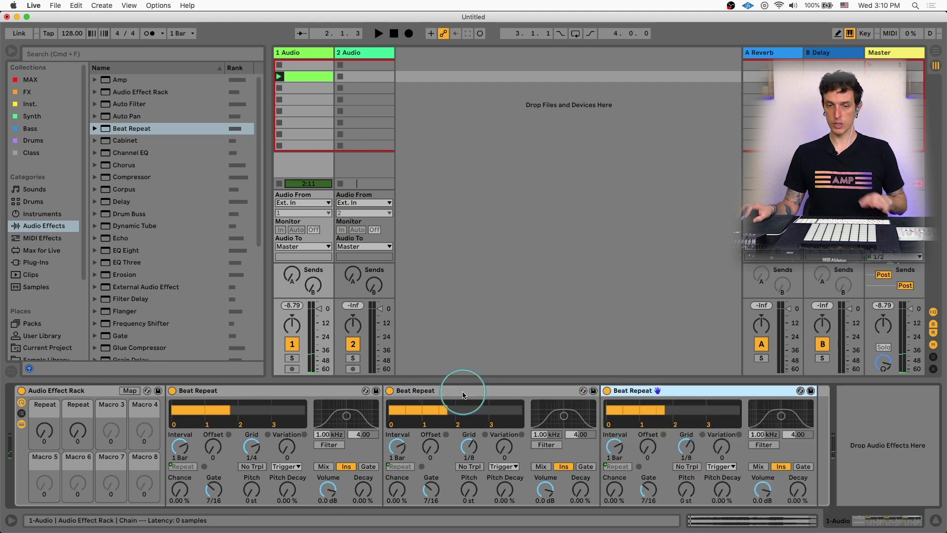
right_click(620, 466)
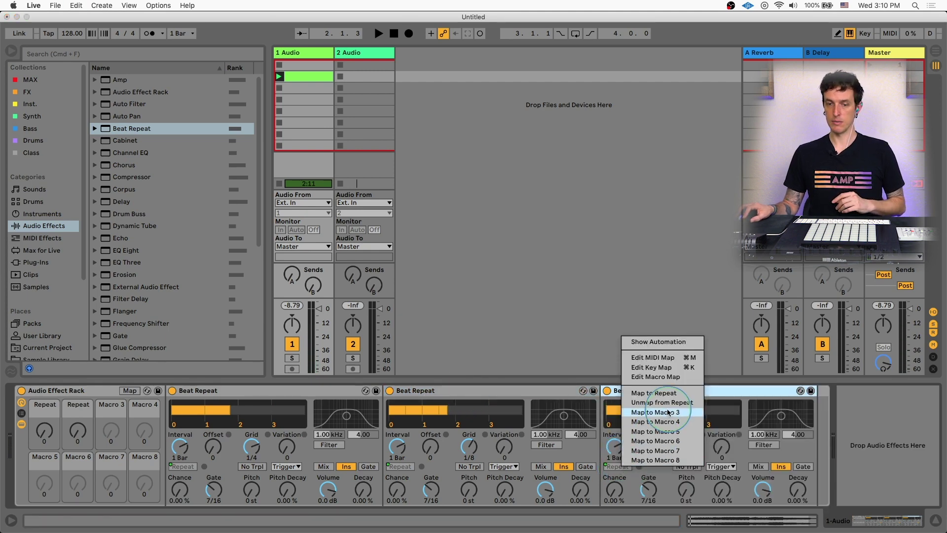
left_click(667, 412)
right_click(617, 466)
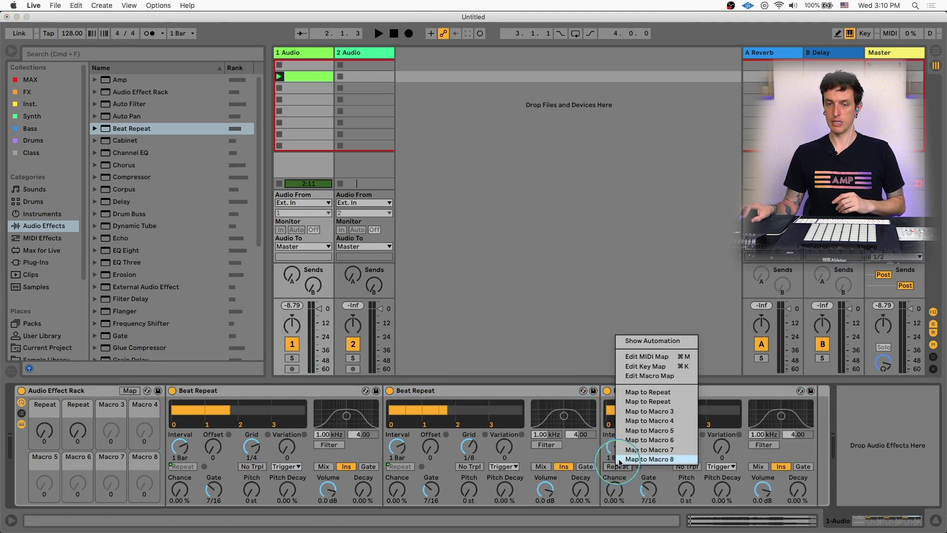
left_click(651, 412)
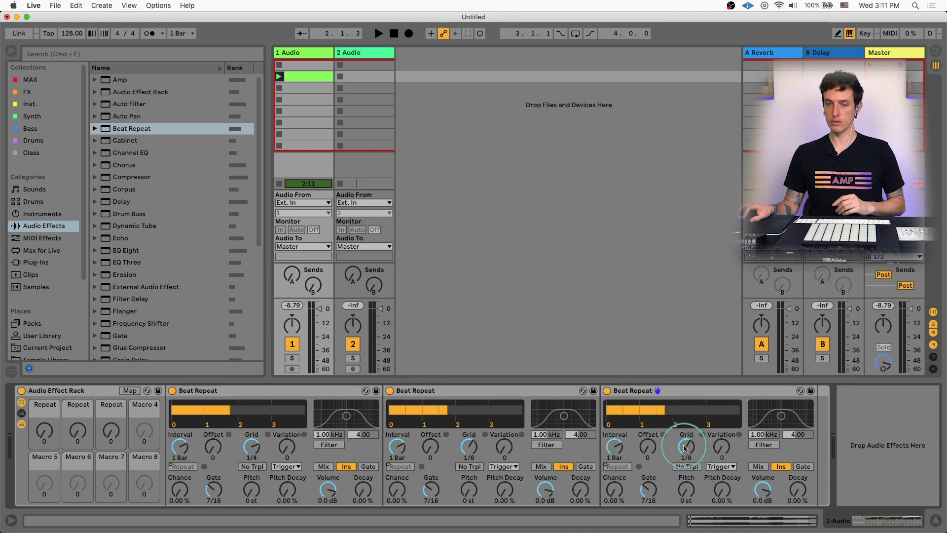
left_click_drag(685, 448, 686, 452)
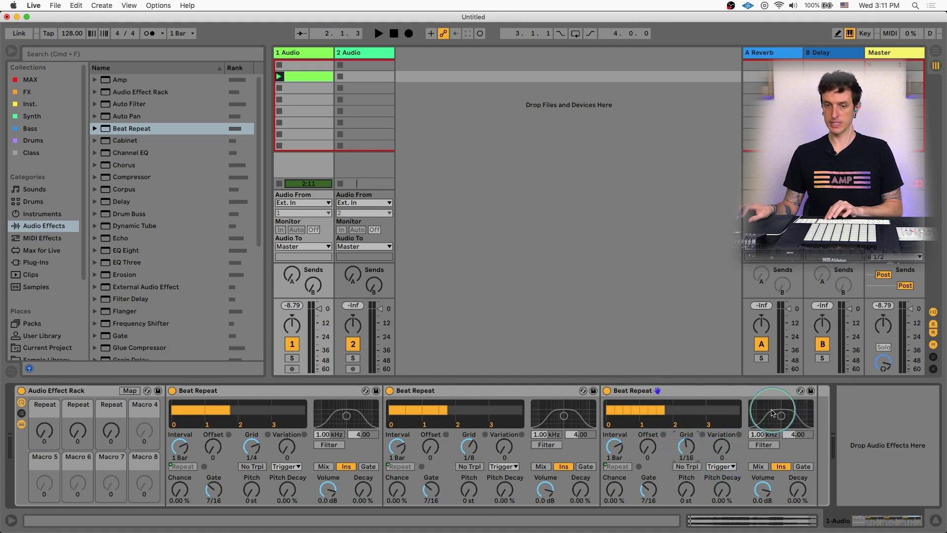
Duplicate the third Beat Repeat, remap the fourth's Repeat to Macro 4, and set Grid 1/32.
left_click(702, 394)
key("super+d")
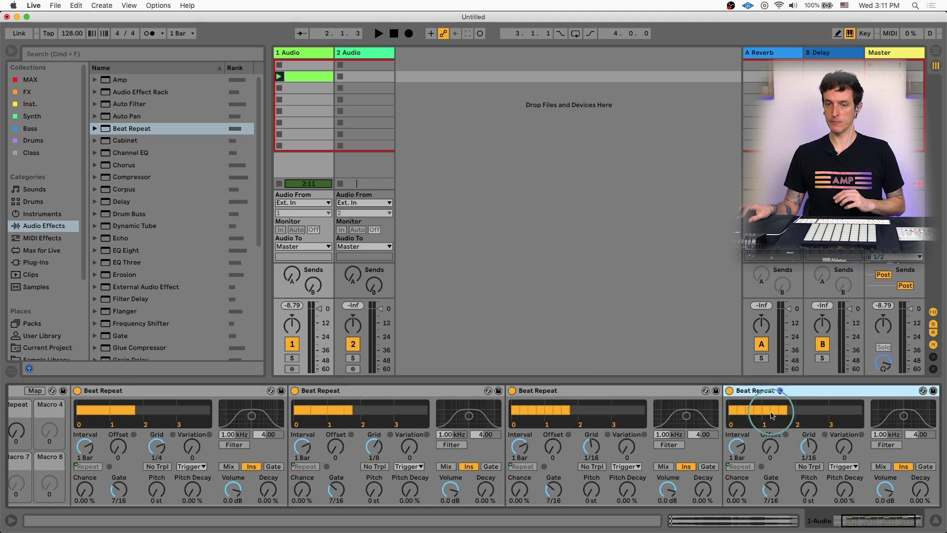
right_click(742, 468)
left_click(783, 413)
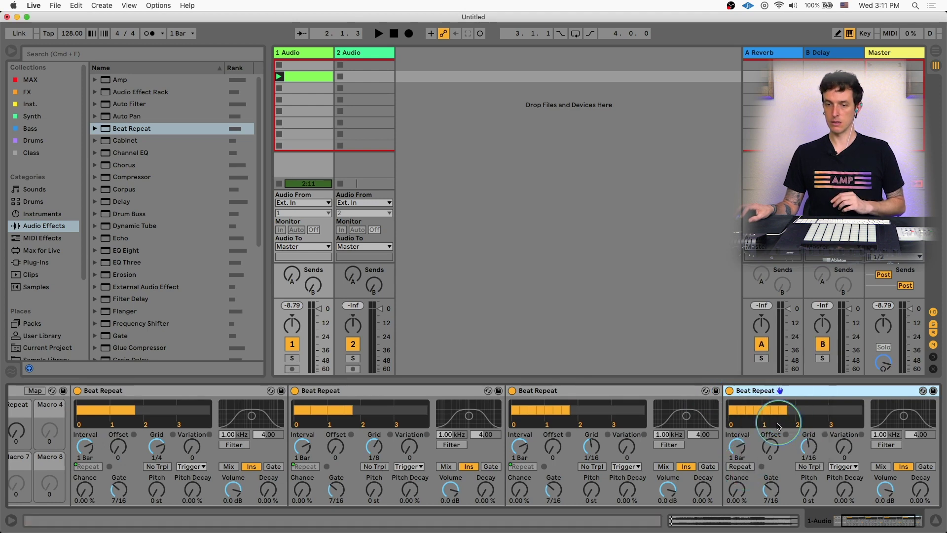
right_click(750, 467)
left_click(786, 419)
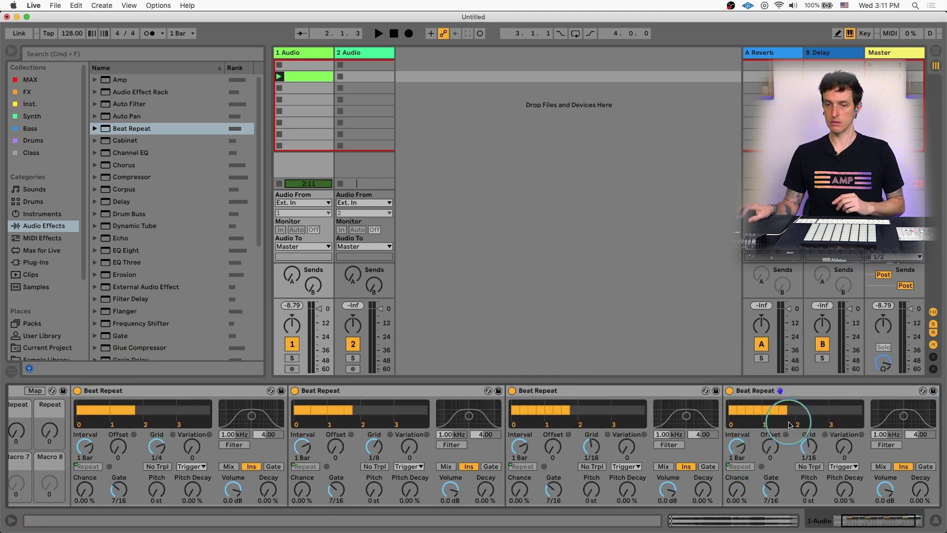
left_click(809, 446)
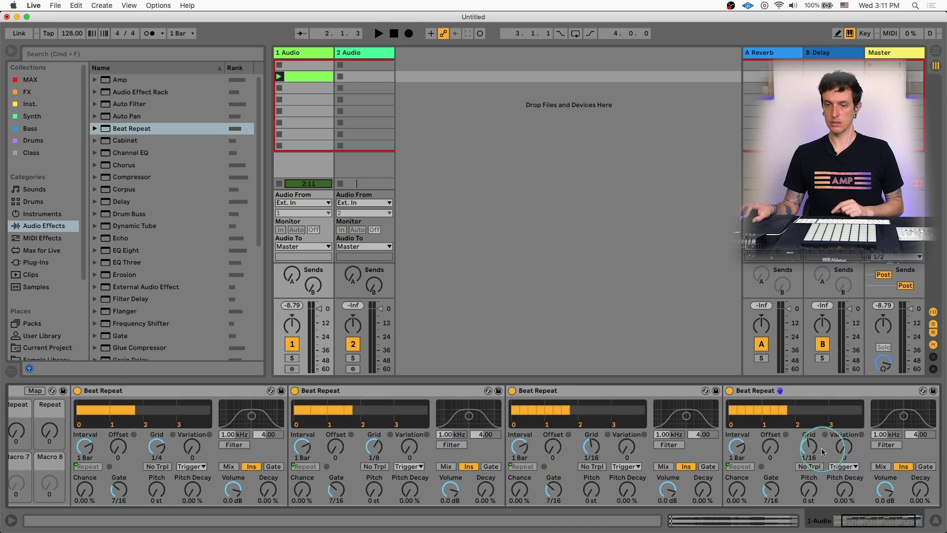
key("Down")
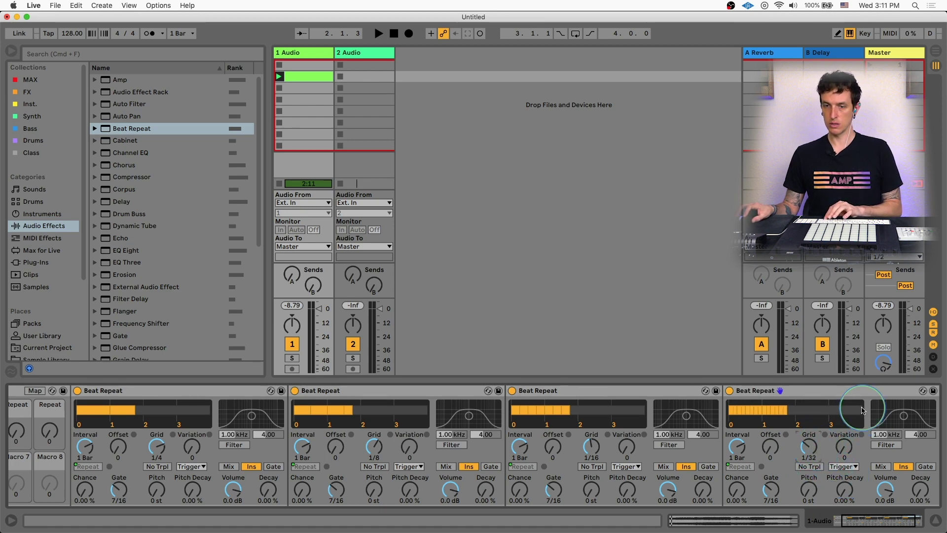
scroll(52, 419, "left", 5)
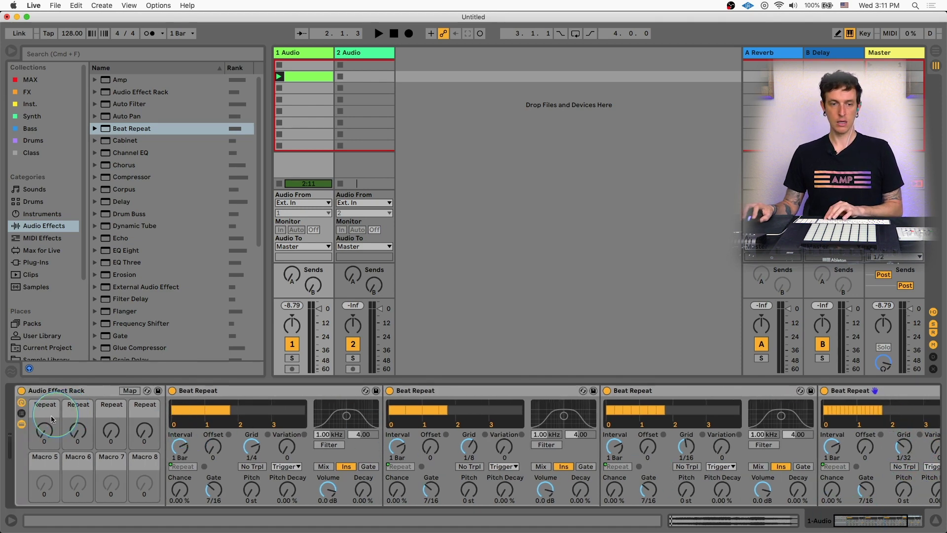
Rename macros 1–4 to '4', '8', '16' and '32', then hide the rack's device chain.
left_click(43, 432)
key("super+r")
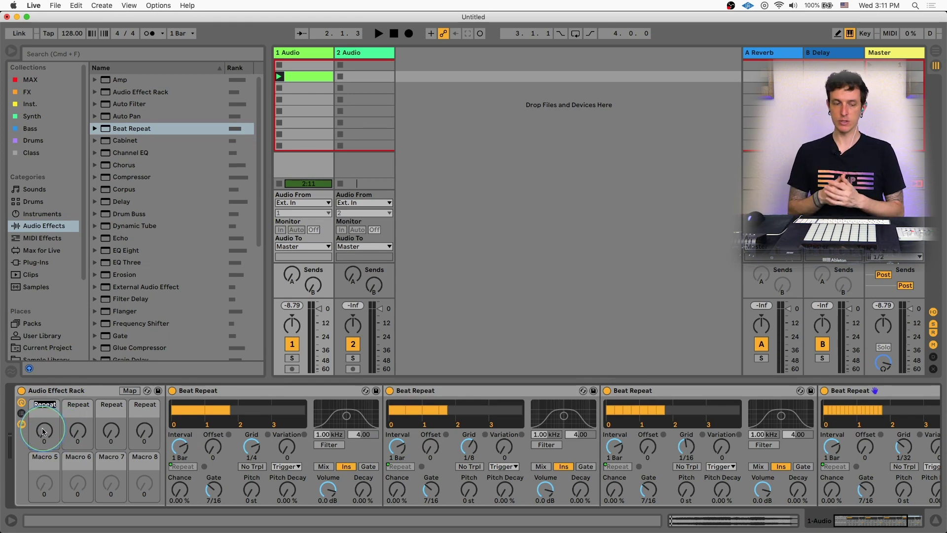
type("4")
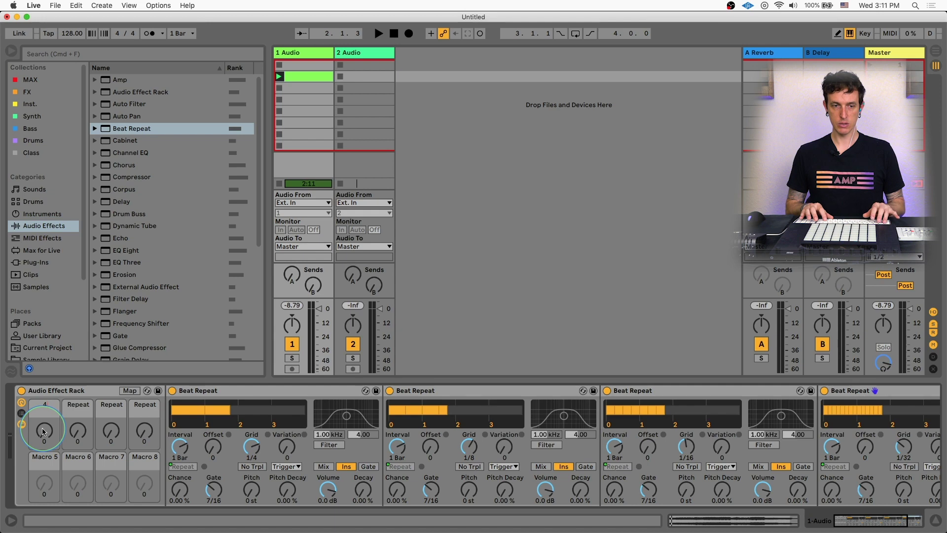
key("Tab")
type("8")
key("Tab")
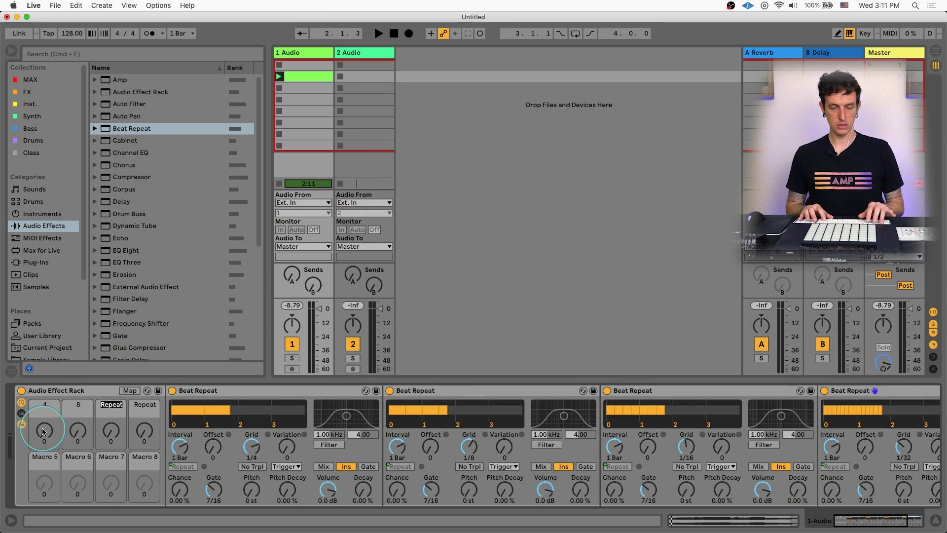
type("16")
key("Tab")
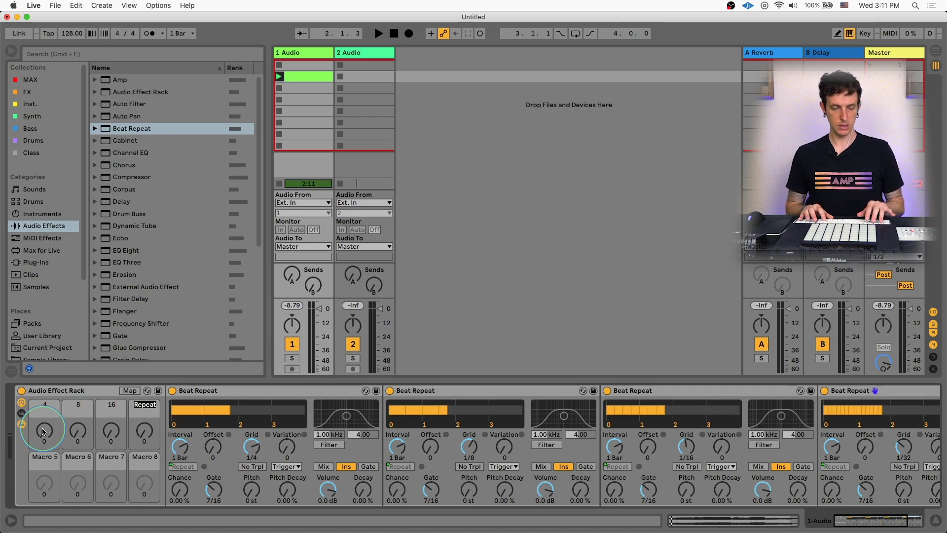
type("32")
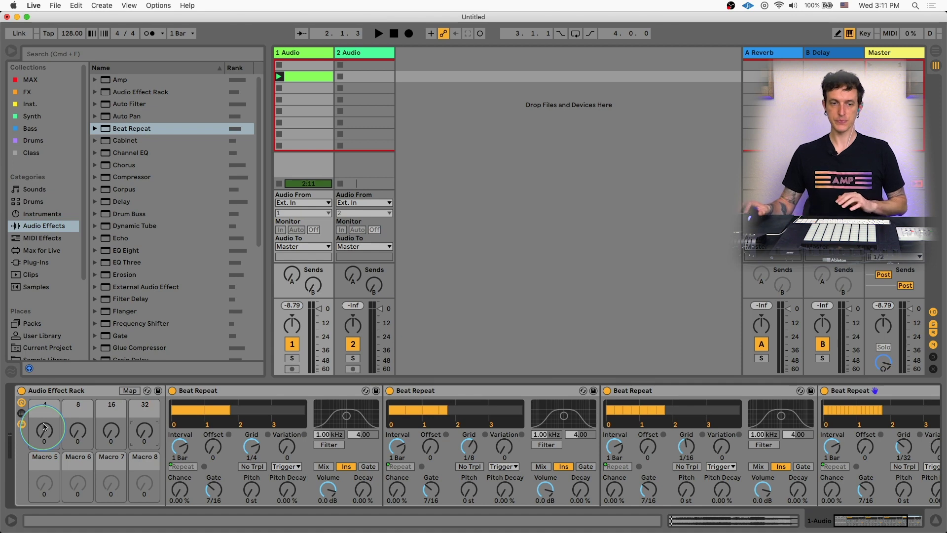
left_click(23, 426)
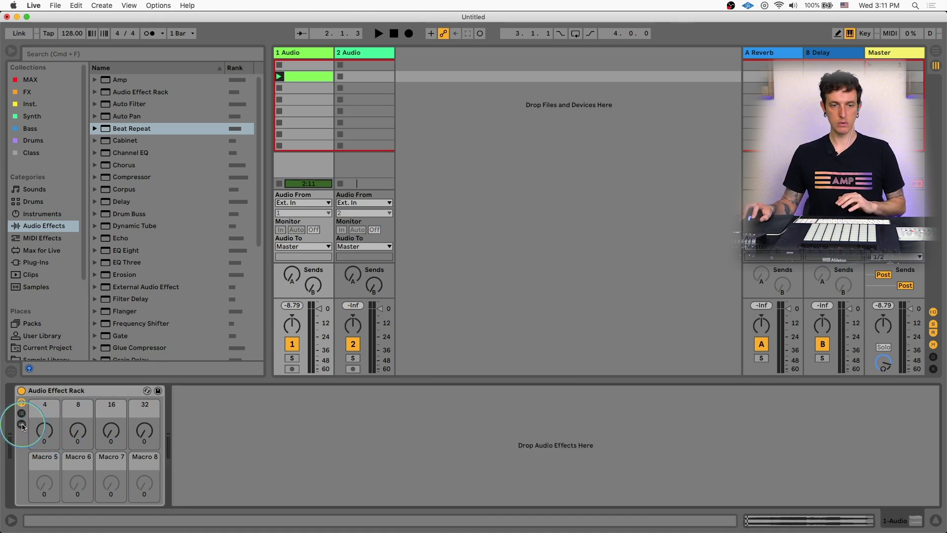
Show the rack's devices and audition the 8 macro turned up during playback.
left_click(22, 425)
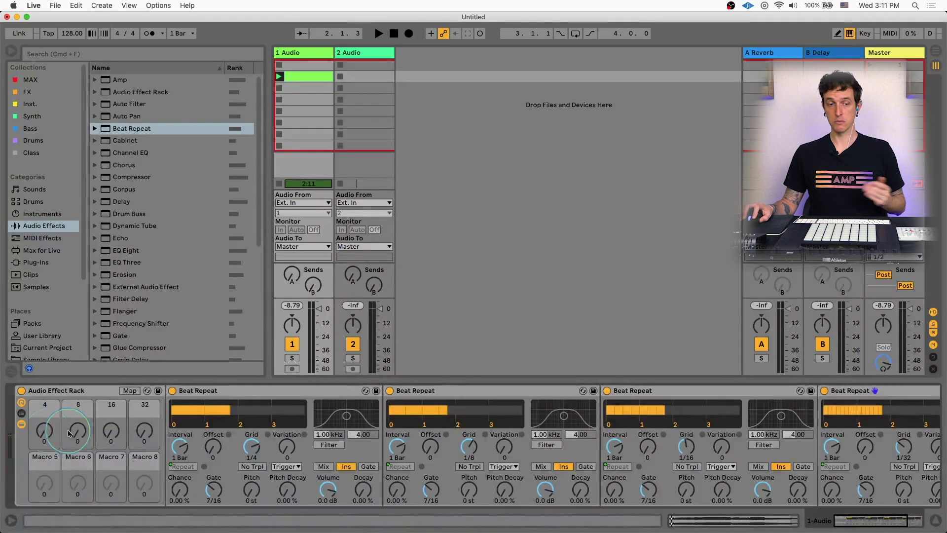
left_click_drag(78, 434, 144, 441)
key("space")
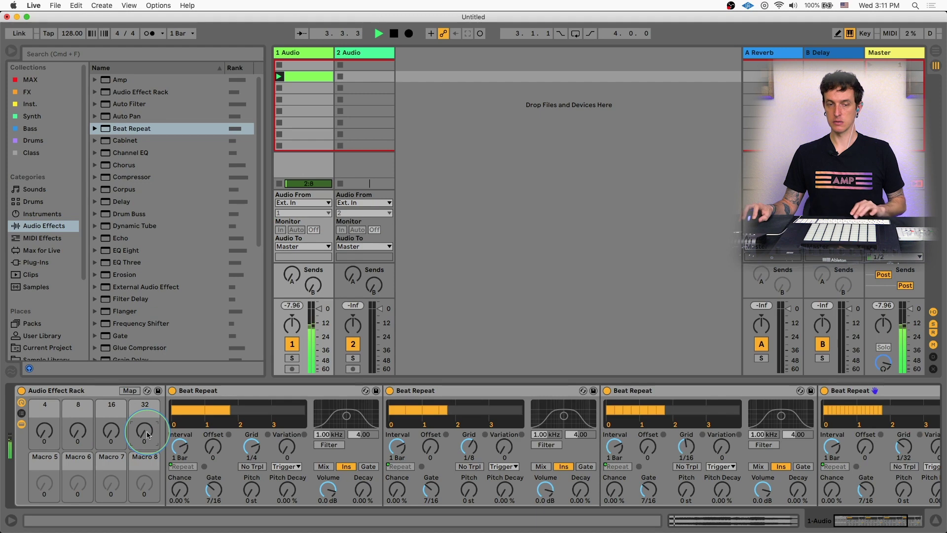
key("space")
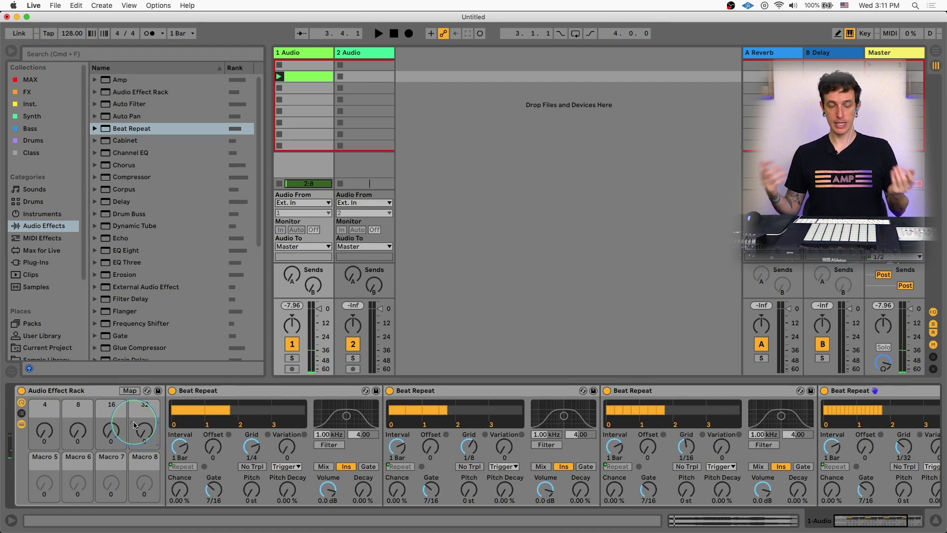
Map macros 4, 8, 16 and 32 to controller CCs 20, 21, 22 and 23 in MIDI Map Mode.
key("super+m")
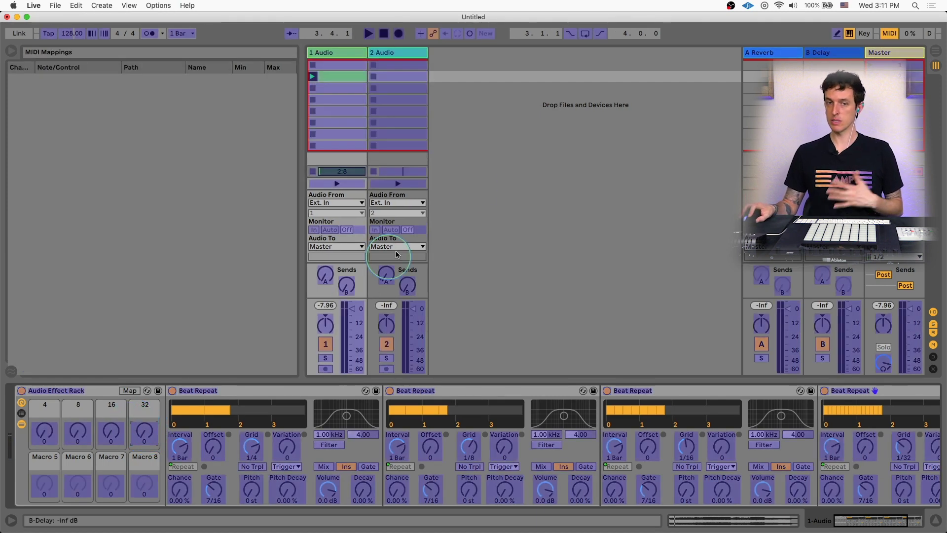
left_click(51, 437)
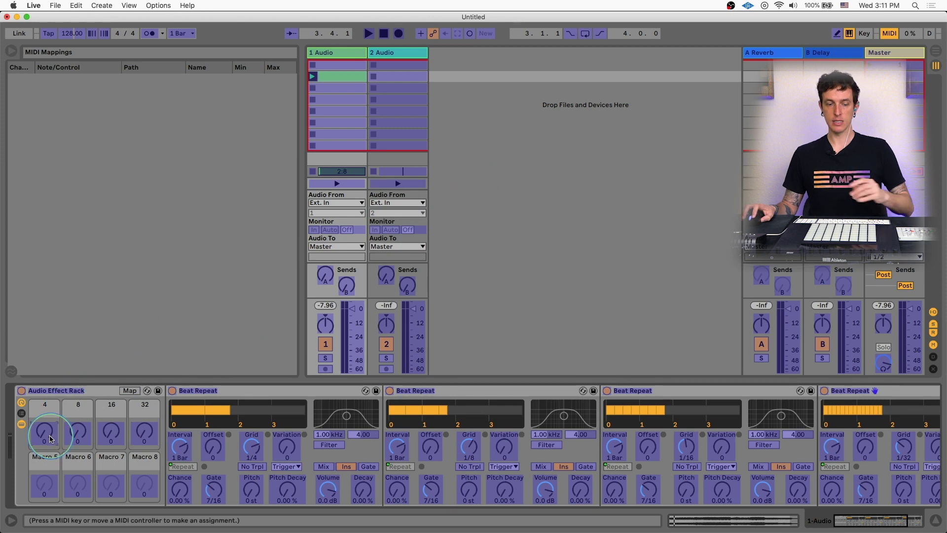
left_click(78, 433)
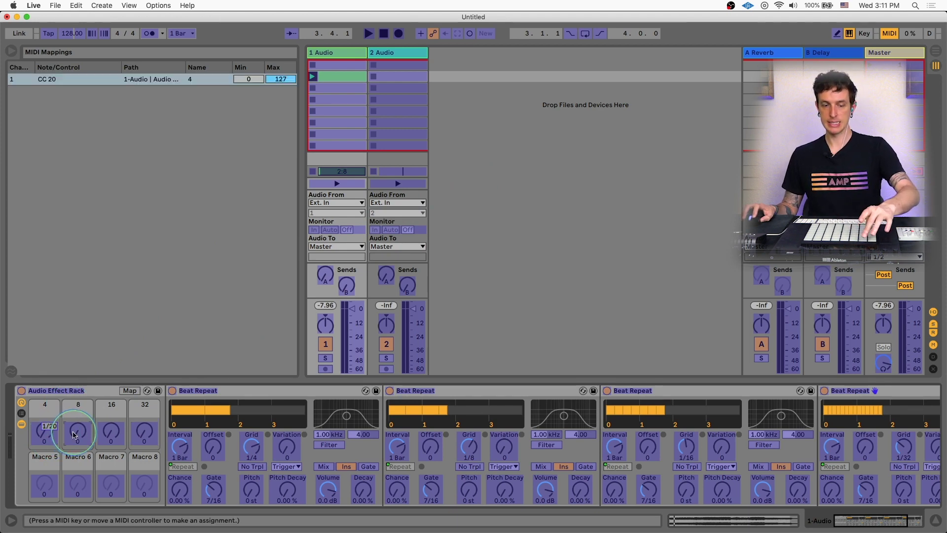
left_click(105, 433)
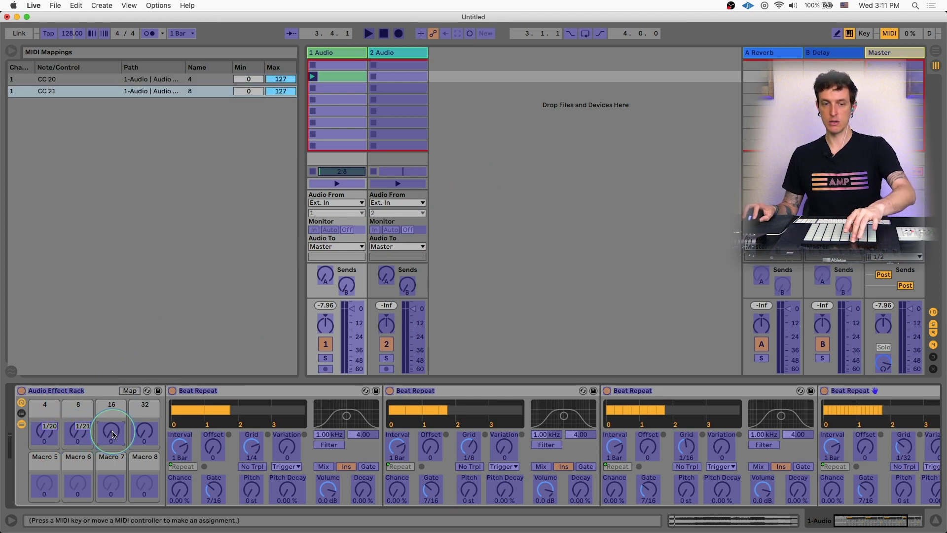
left_click(139, 434)
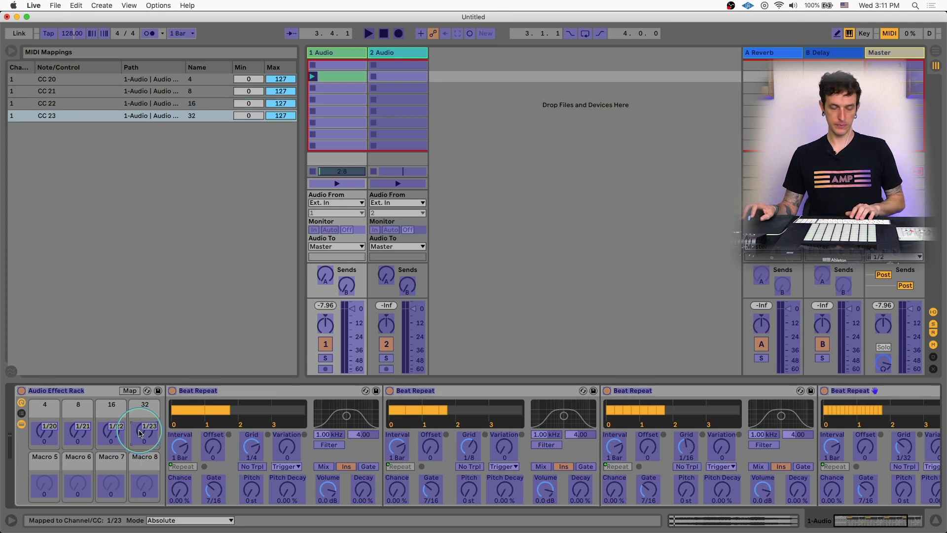
key("super+m")
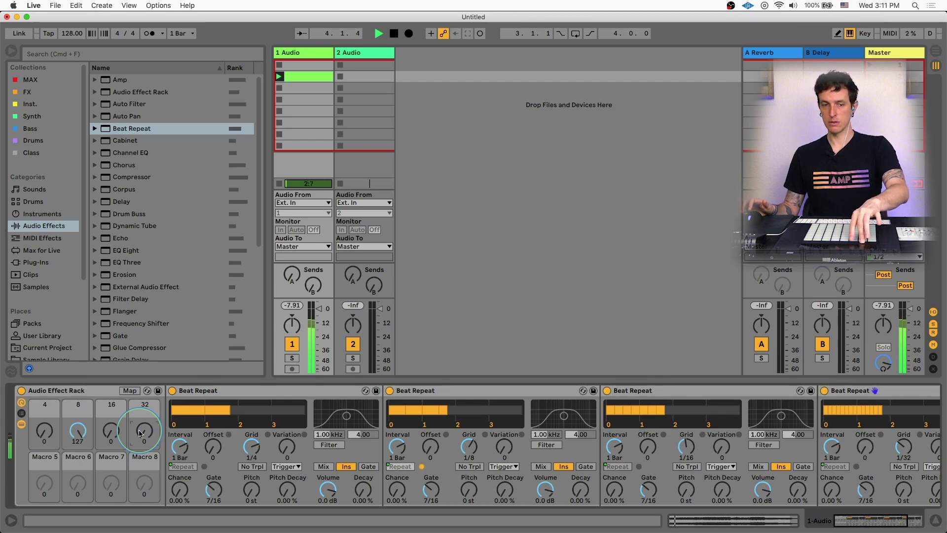
Stop playback and toggle MIDI Map Mode to review the CC 20–23 macro assignments.
key("space")
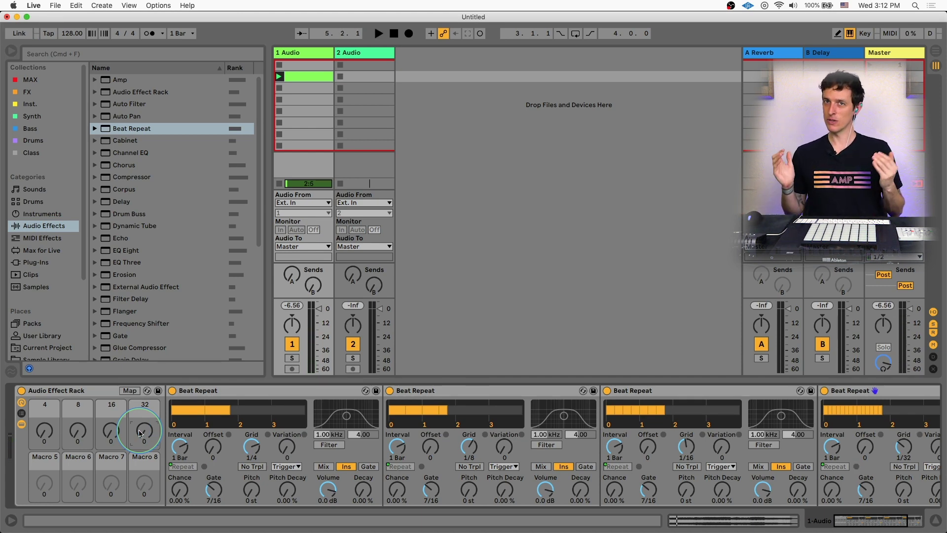
key("super+m")
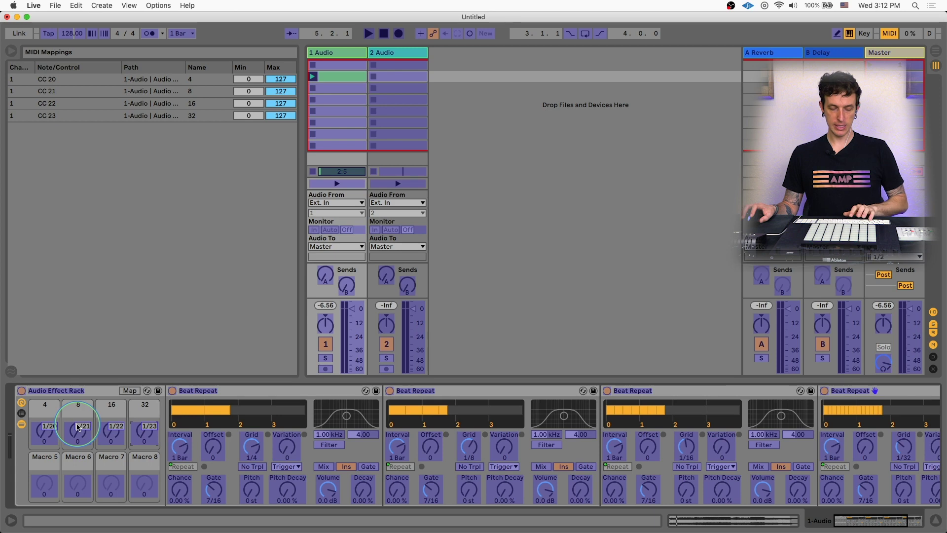
key("super+m")
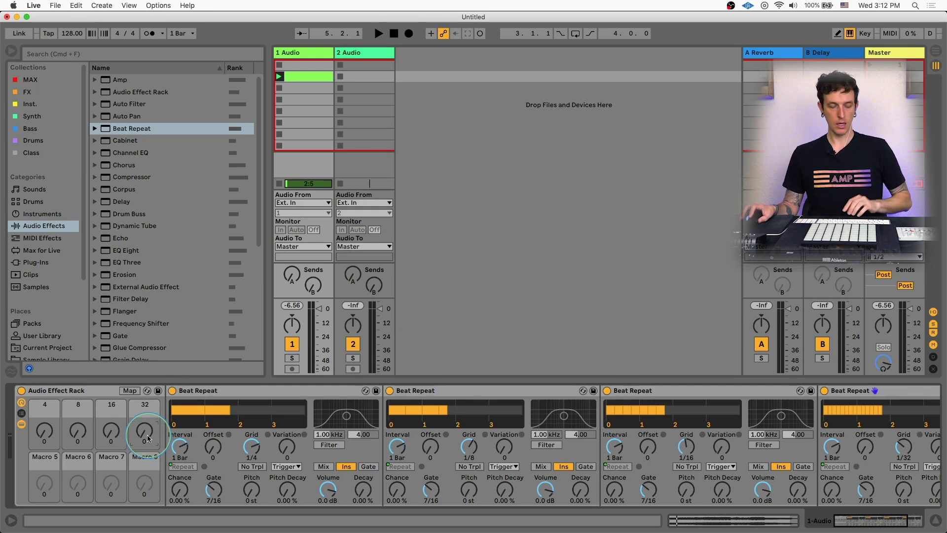
key("super+m")
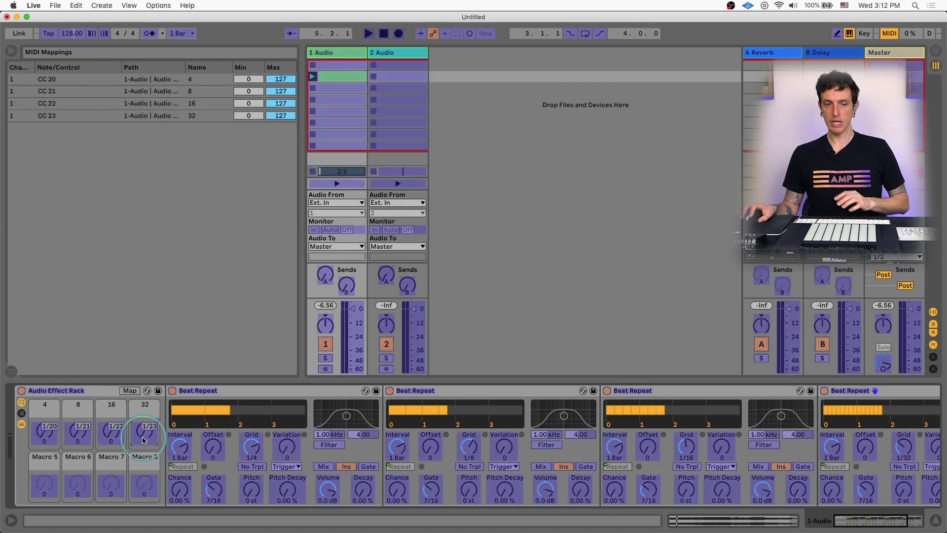
Assign pad notes G#5, A5, A#5 and B5 to macros 4, 8, 16 and 32, then re-enter MIDI Map Mode.
left_click(49, 439)
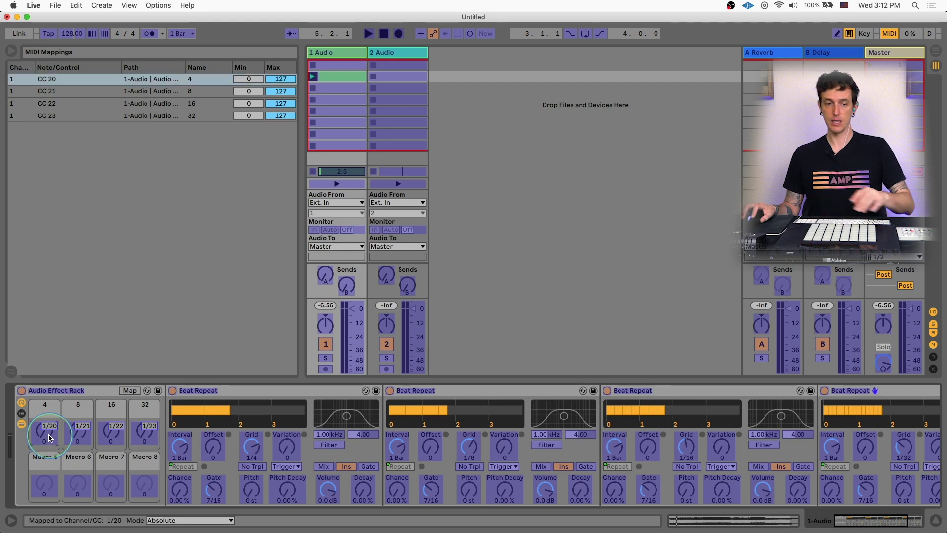
left_click(82, 432)
left_click(116, 433)
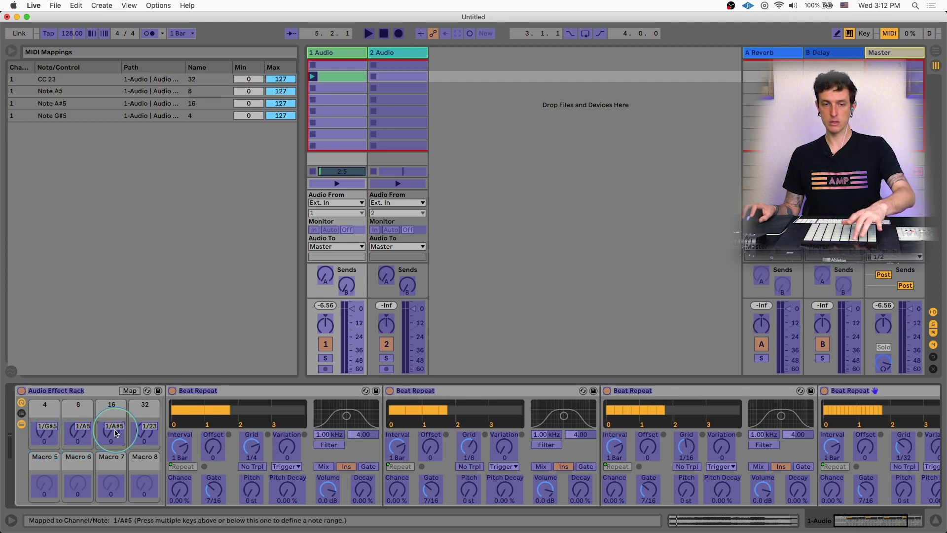
left_click(150, 432)
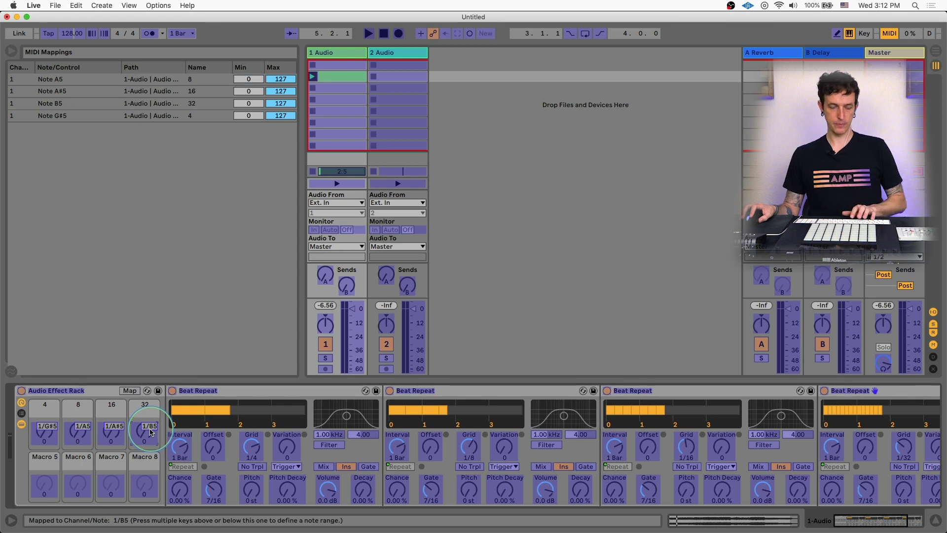
key("super+m")
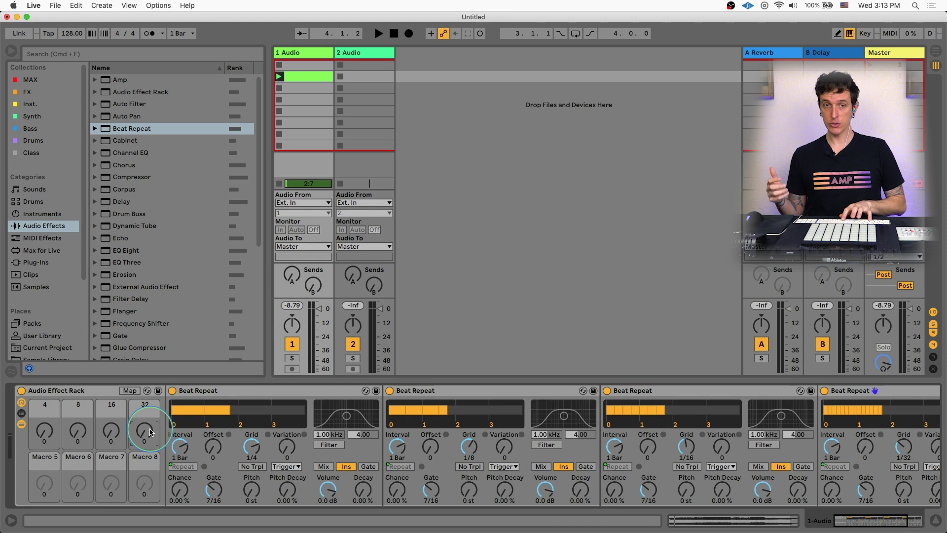
key("super+m")
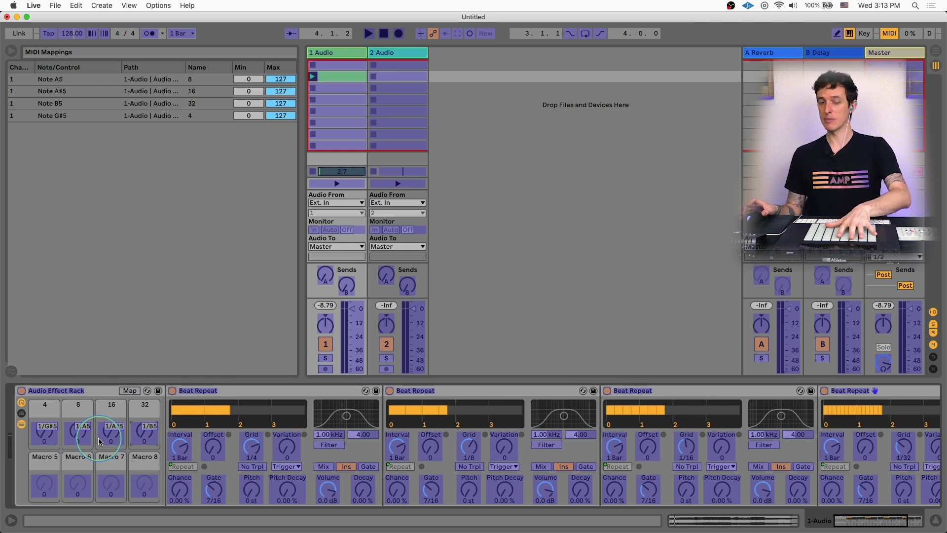
Reassign macros 4, 8, 16 and 32 to controller CCs 20–23 and exit MIDI Map Mode.
left_click(49, 438)
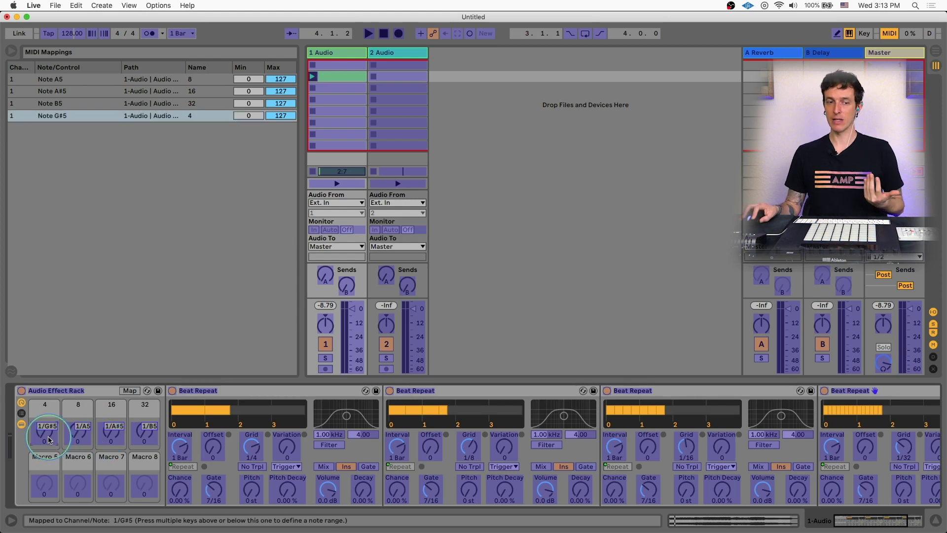
left_click(80, 433)
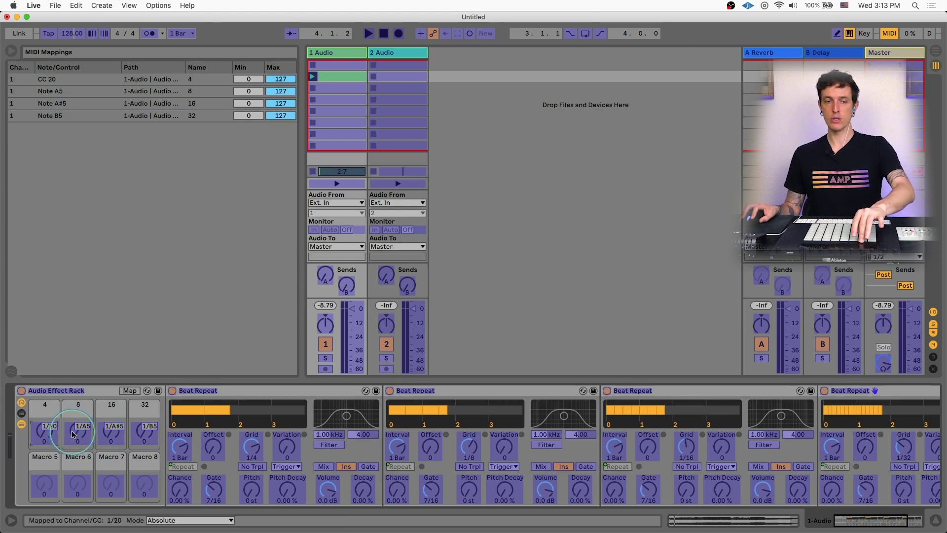
left_click(107, 434)
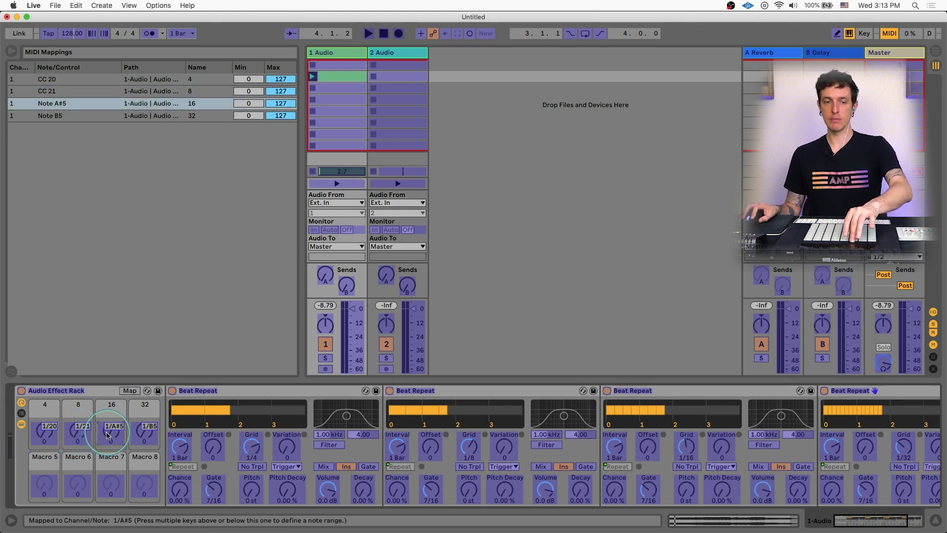
left_click(143, 434)
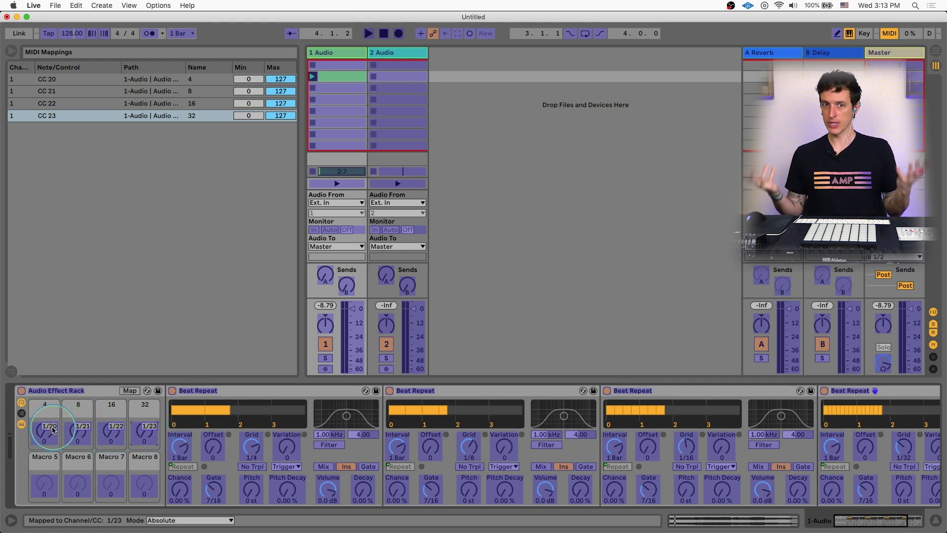
key("super+m")
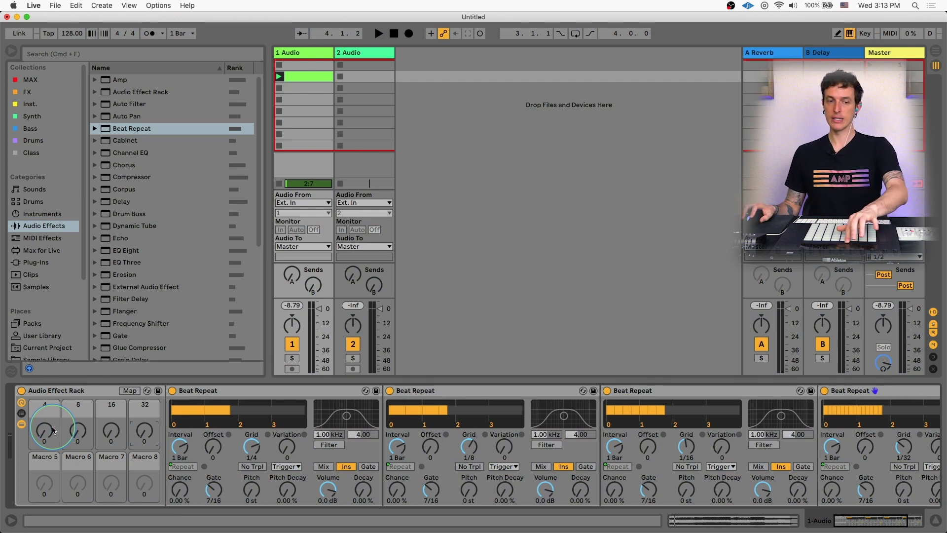
Add a second Beat Repeat after the first rack, group it with Cmd+G, set Chance to 0%, and show its macros.
left_click(23, 425)
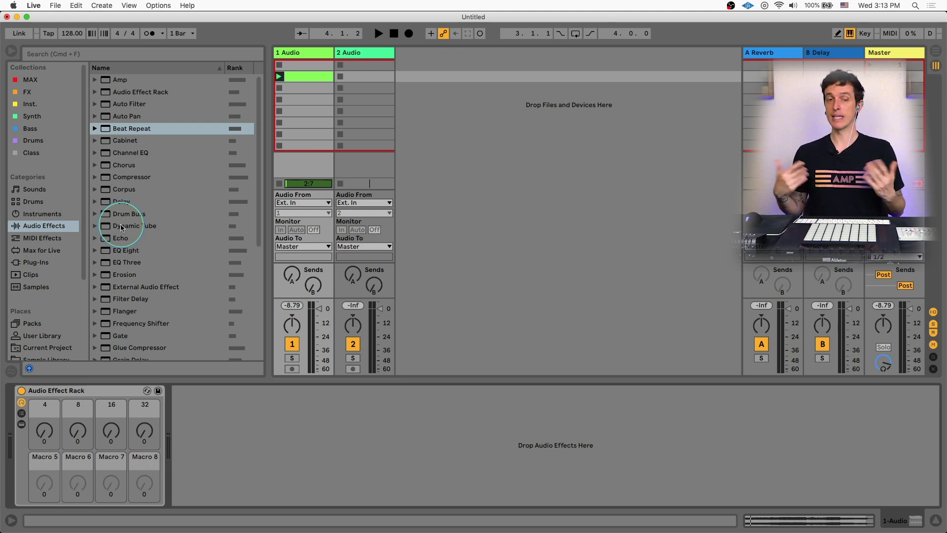
left_click_drag(126, 128, 262, 446)
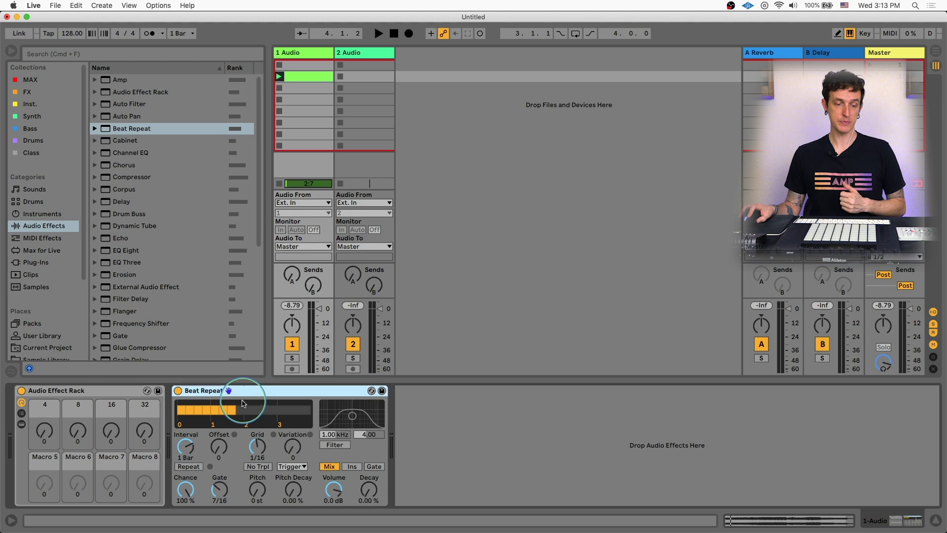
key("super+g")
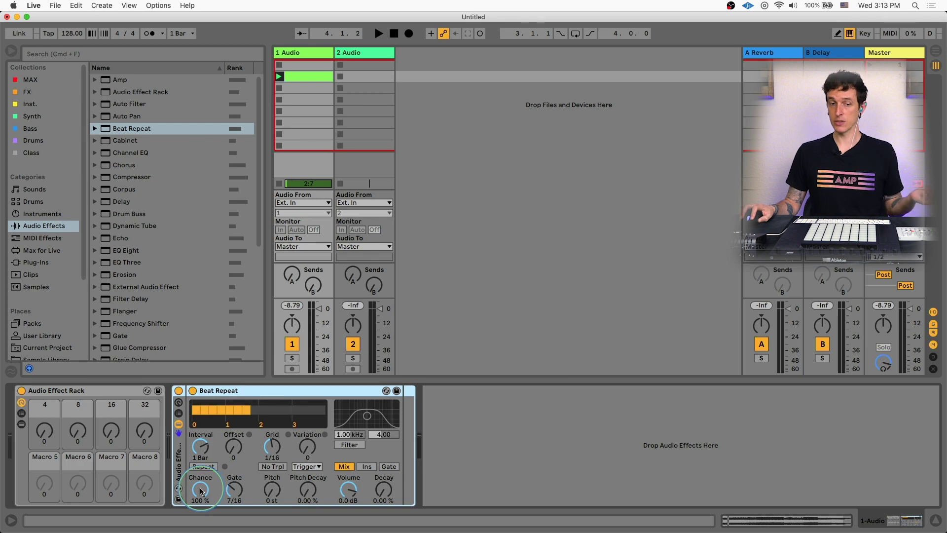
left_click_drag(200, 491, 201, 523)
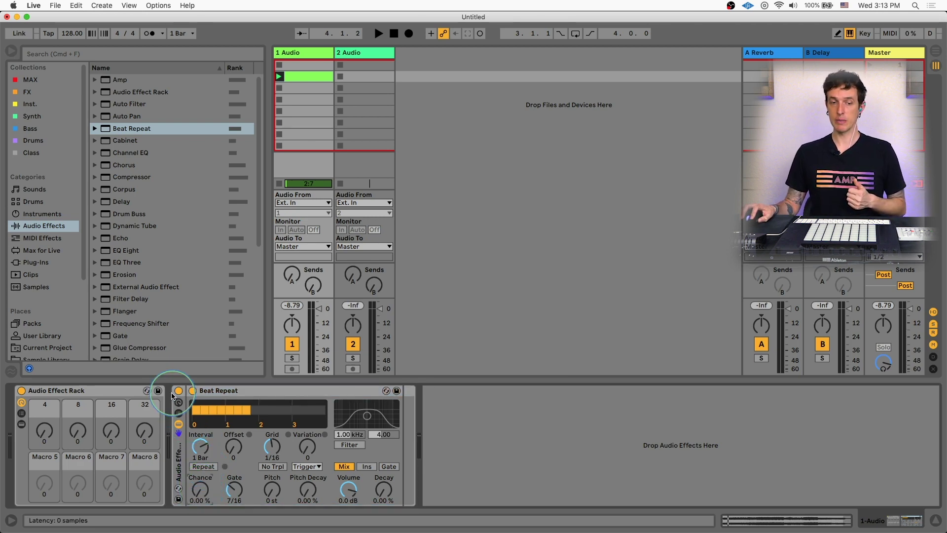
left_click(179, 402)
Map the second Beat Repeat's Repeat switch to Macro 1 and test turning it up and down.
right_click(334, 470)
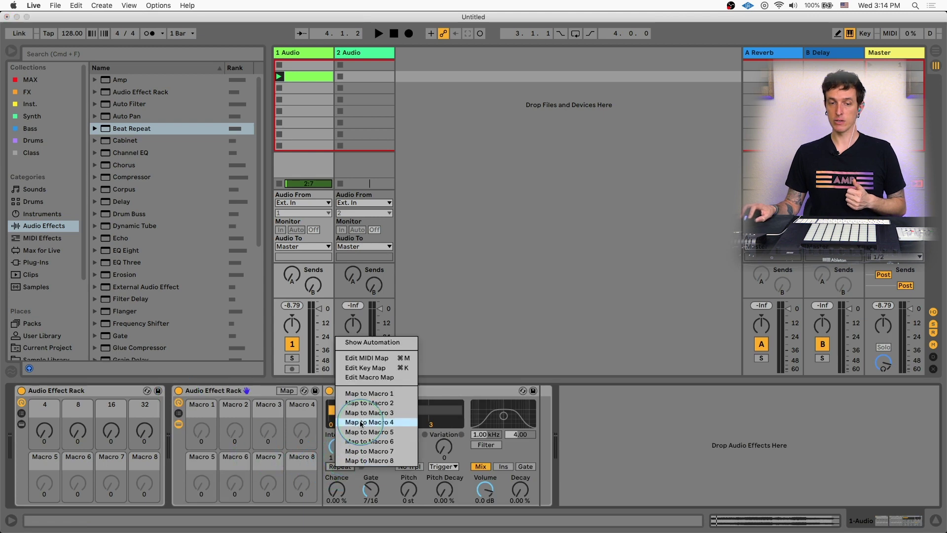
left_click(364, 392)
mouse_move(207, 428)
left_mouse_down()
mouse_move(205, 418)
mouse_move(202, 433)
left_mouse_up()
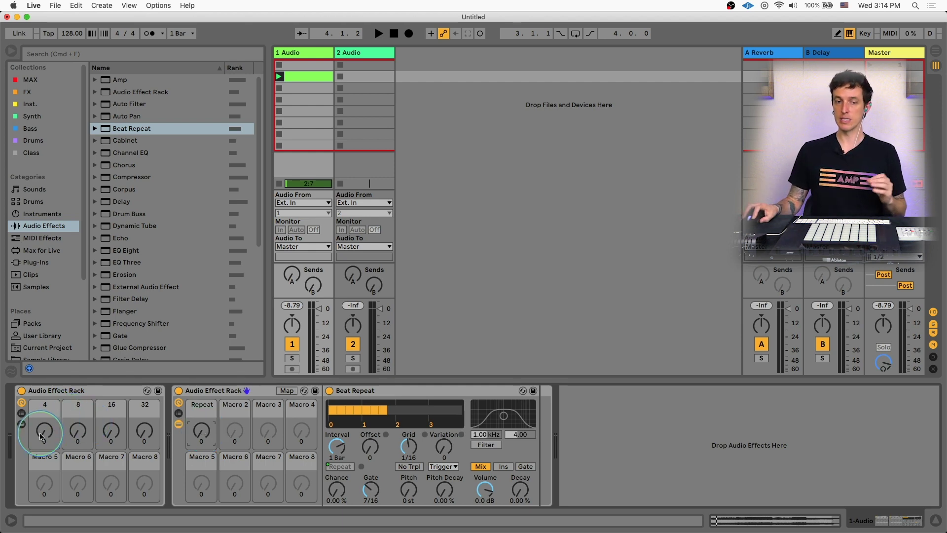
left_click_drag(42, 432, 43, 444)
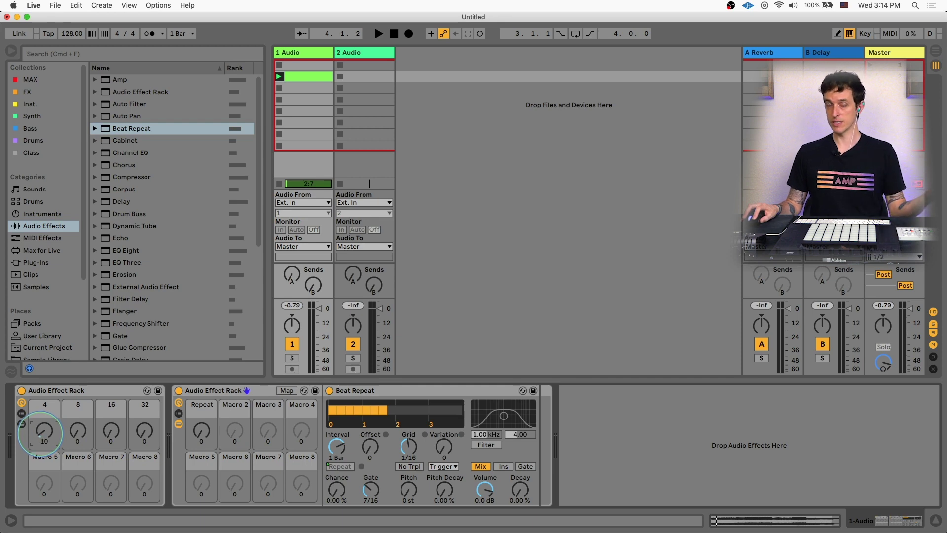
mouse_move(198, 434)
left_mouse_down()
mouse_move(198, 414)
mouse_move(201, 427)
left_mouse_up()
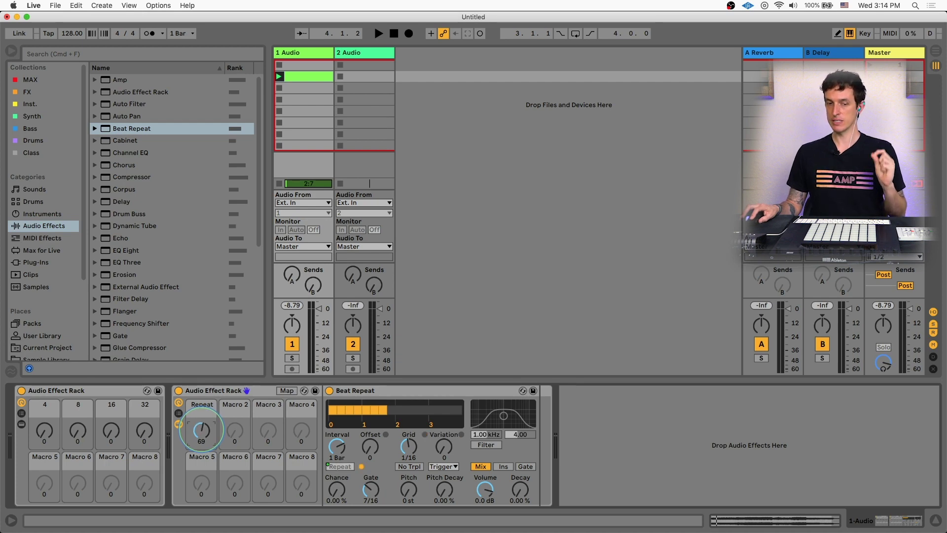
left_click_drag(201, 430, 202, 458)
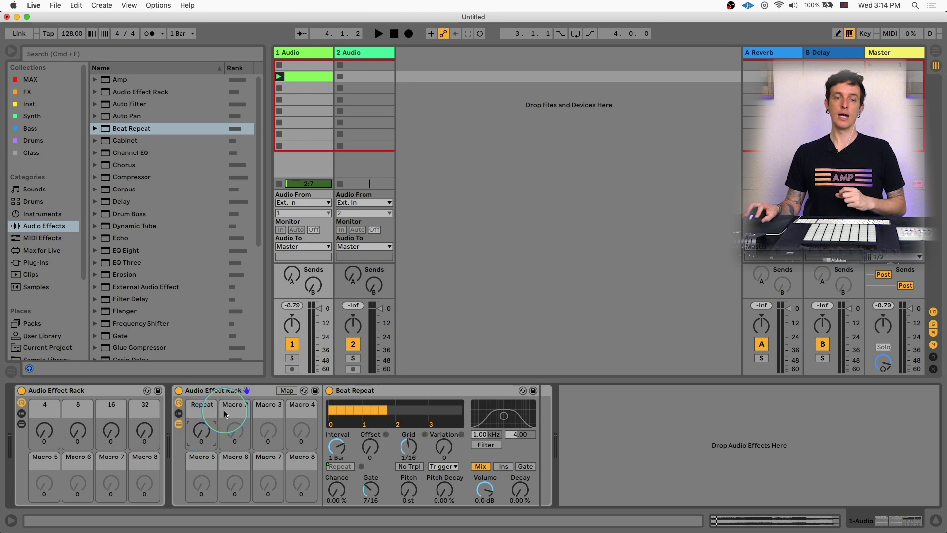
Set the Repeat macro mapping's minimum to 5 in the rack's Map view.
left_click(287, 391)
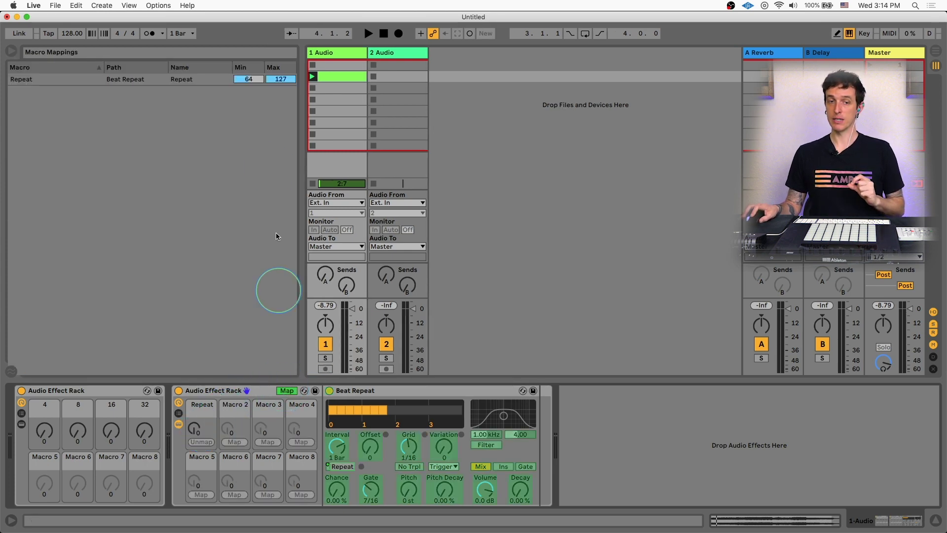
left_click(248, 79)
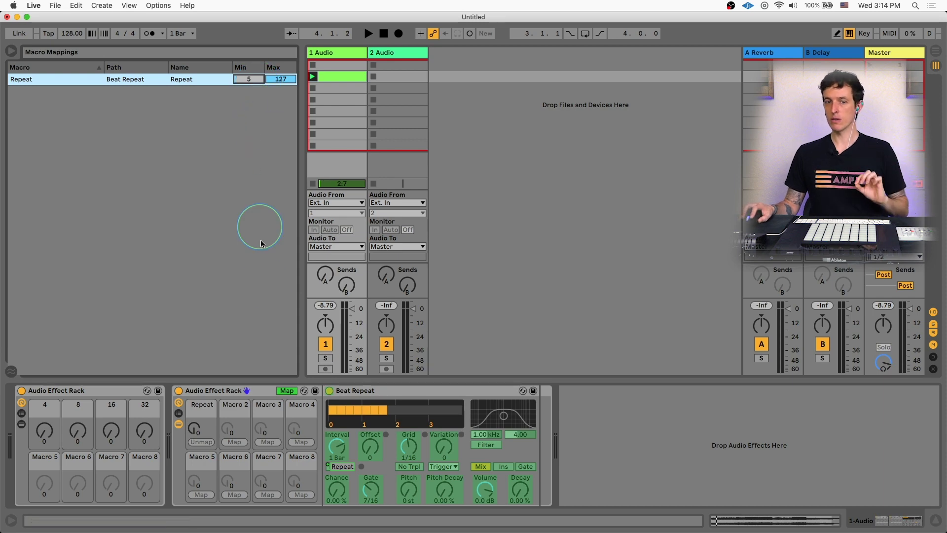
left_click(283, 391)
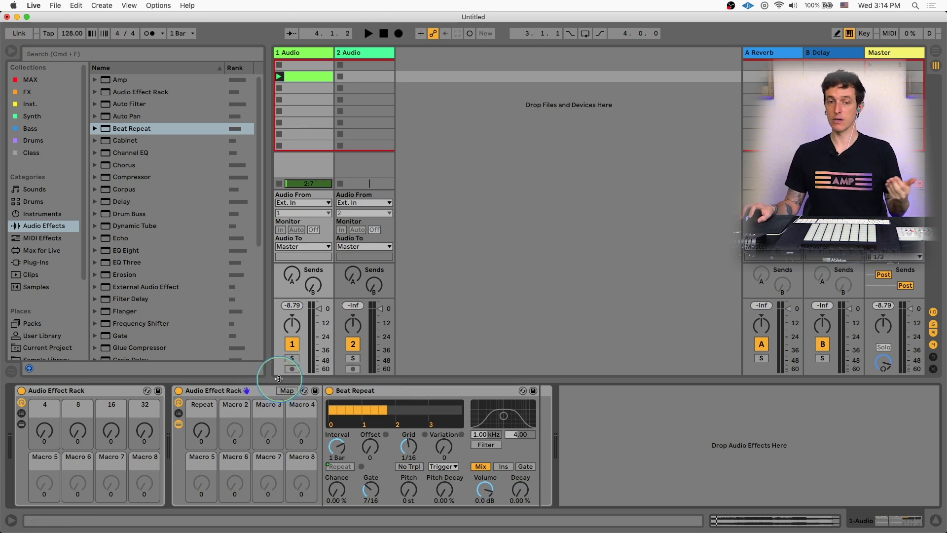
Turn up the Repeat macro to hear it and switch Beat Repeat from Mix to Ins.
left_click(201, 435)
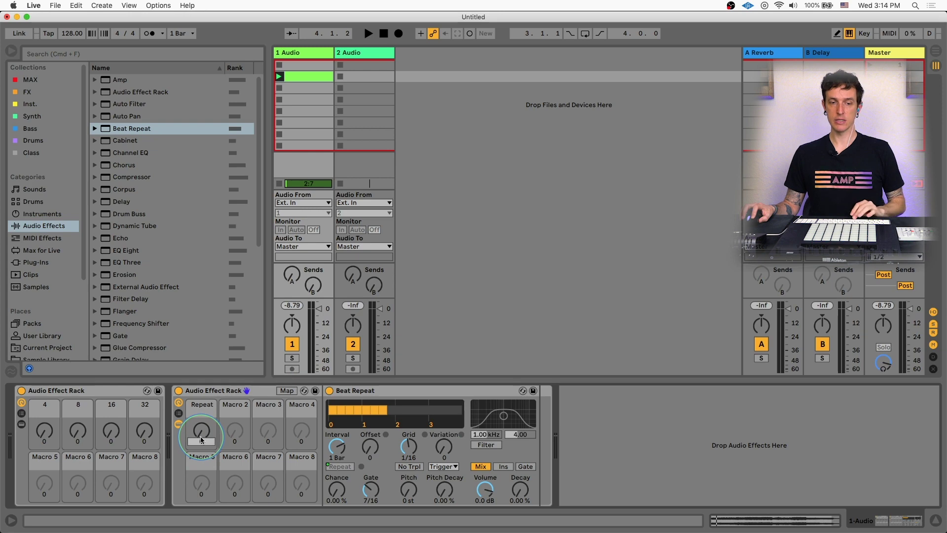
left_click_drag(201, 440, 202, 444)
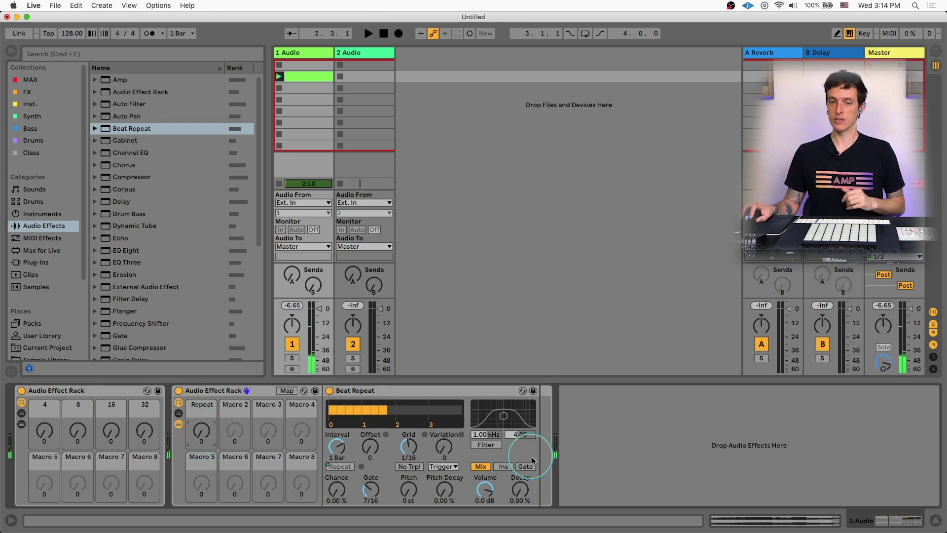
left_click(504, 466)
Turn the Repeat macro up to 42 and back down to 0.
left_click(202, 437)
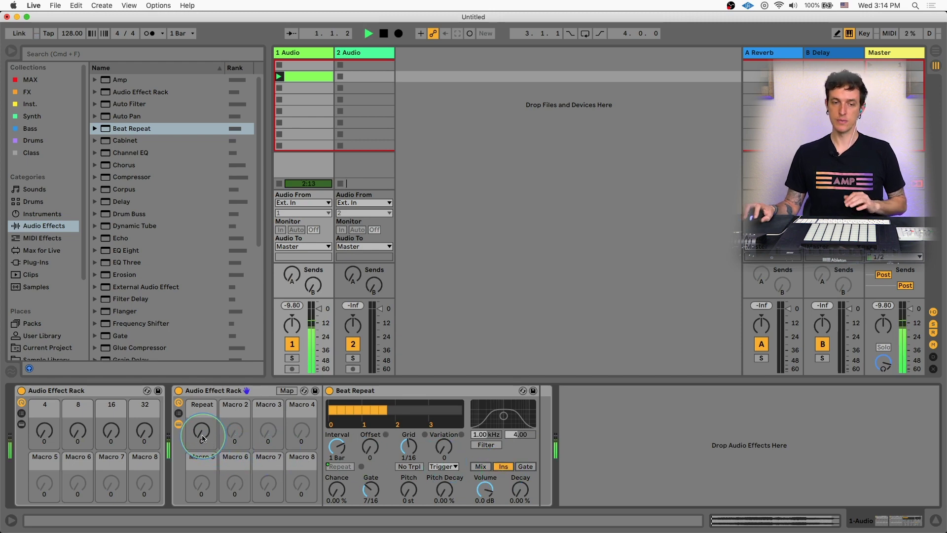
left_click_drag(203, 437, 202, 417)
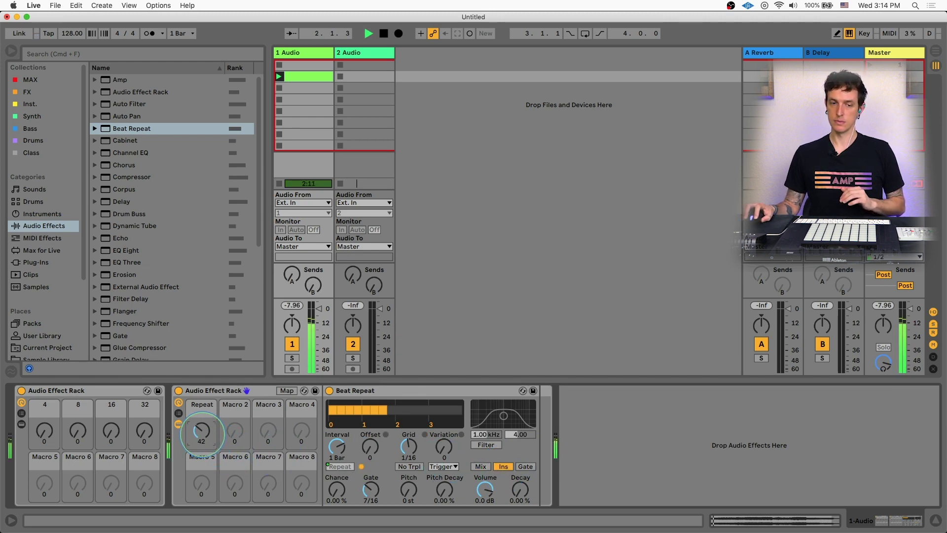
left_click_drag(202, 417, 202, 438)
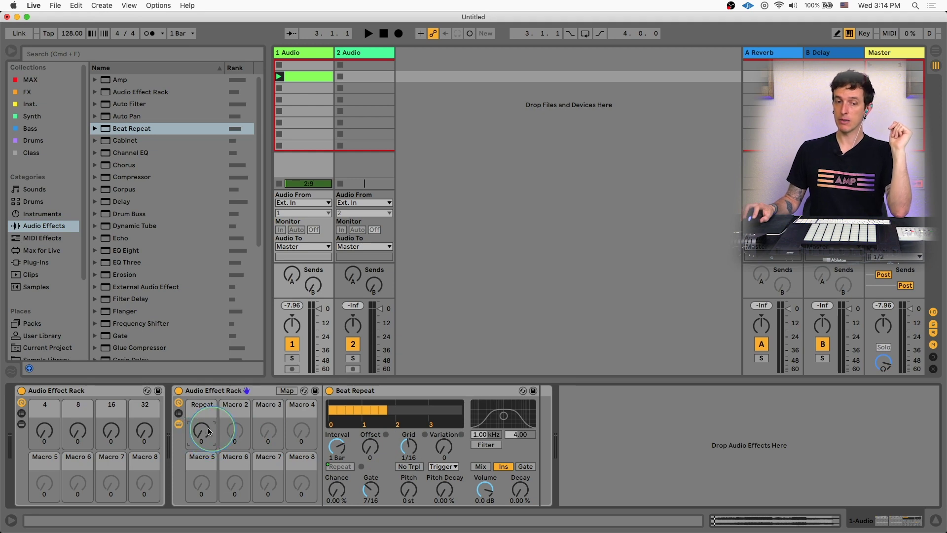
Map Beat Repeat's Grid to the first macro, sweep it between 1/256 and 1/12, and show its mappings.
right_click(409, 446)
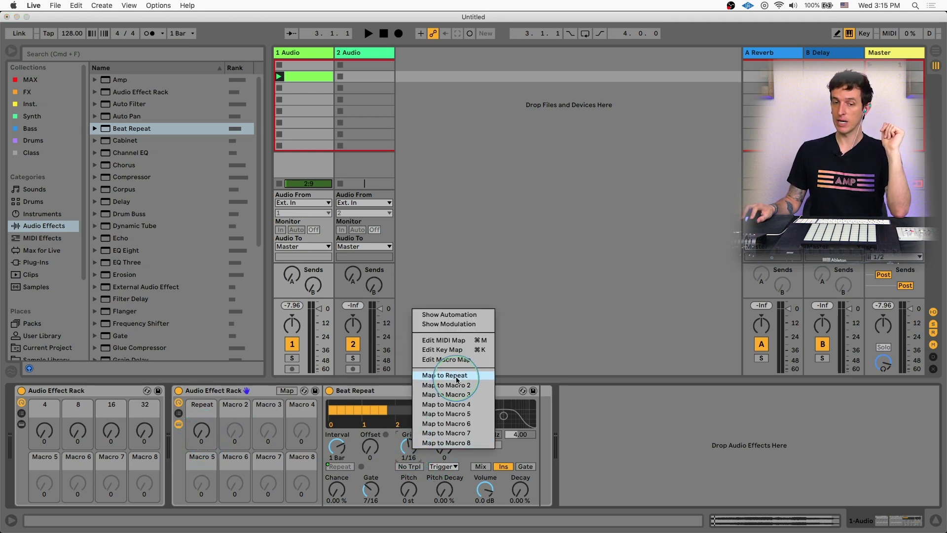
left_click(457, 379)
left_click_drag(201, 430, 201, 439)
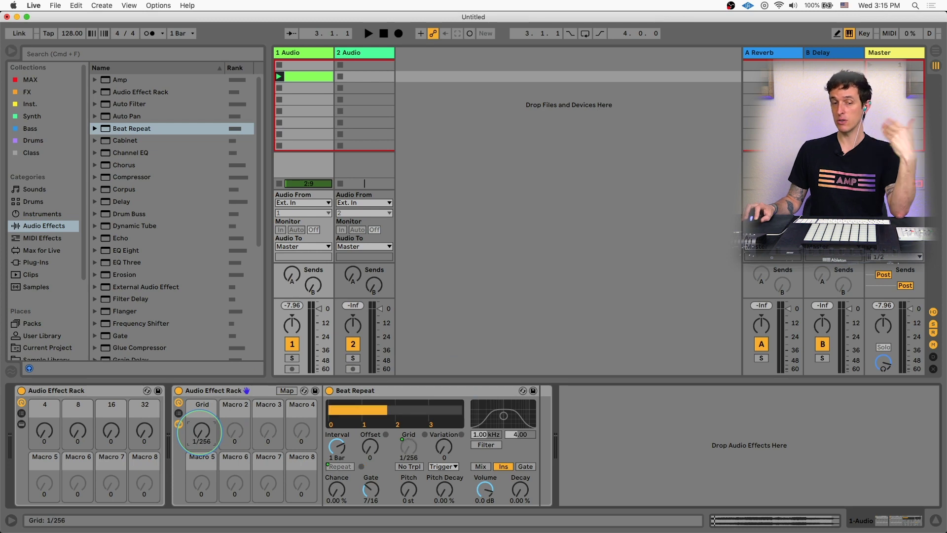
mouse_move(201, 439)
left_mouse_down()
mouse_move(202, 427)
mouse_move(201, 439)
left_mouse_up()
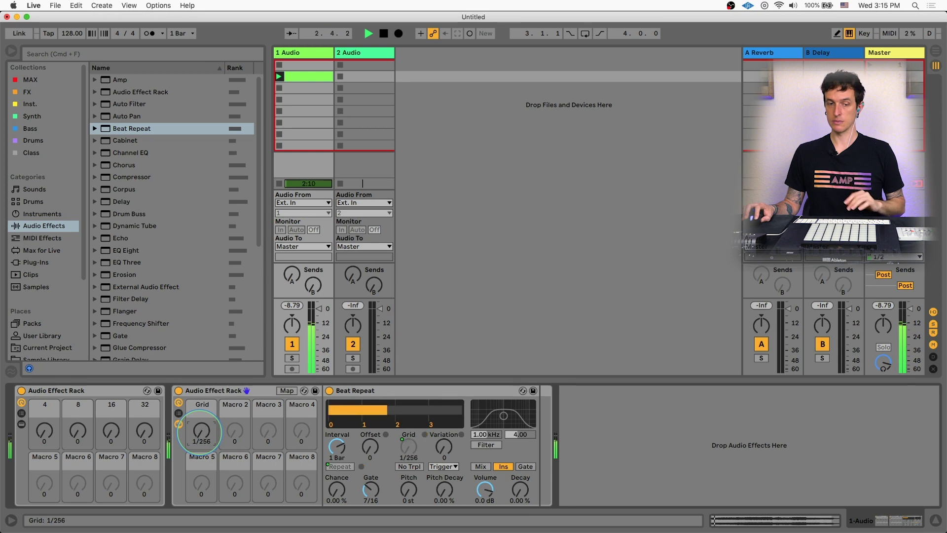
key("space")
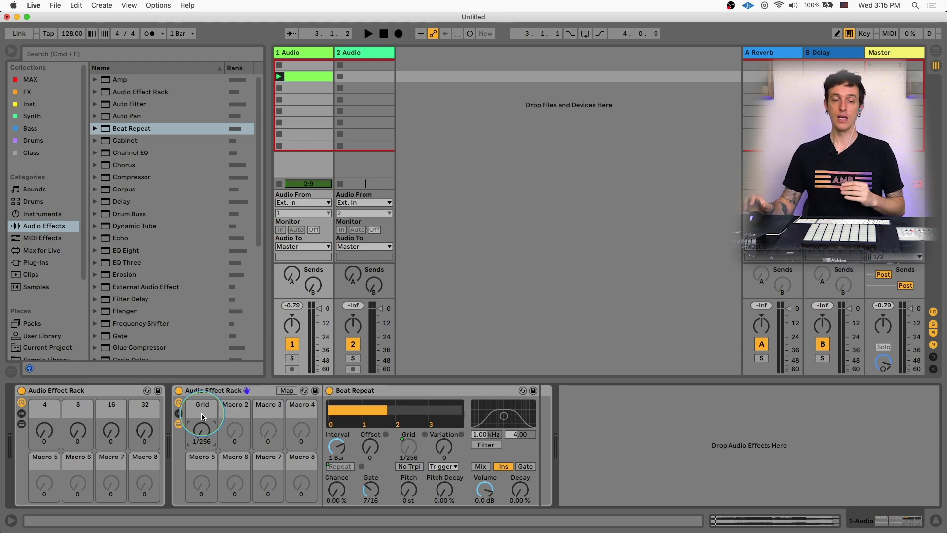
left_click_drag(202, 417, 209, 436)
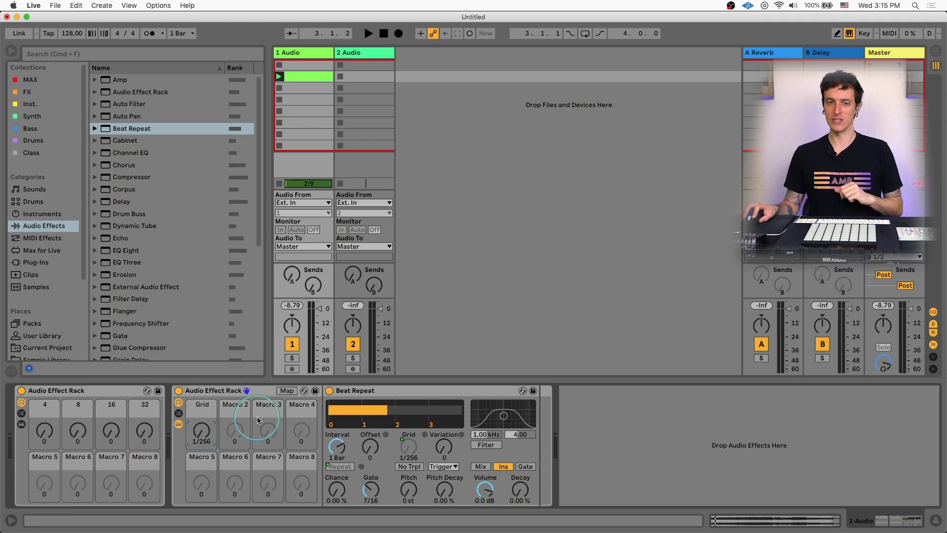
left_click(286, 391)
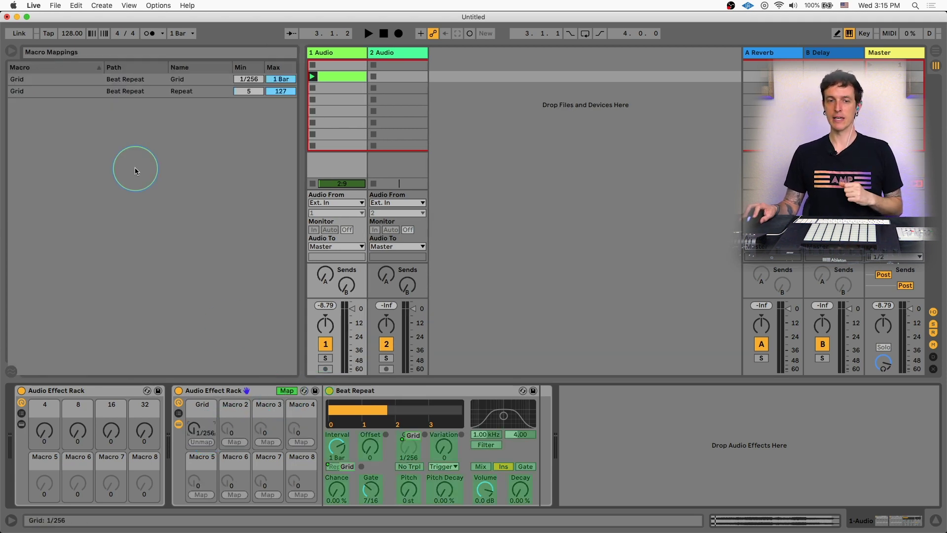
Invert the Grid mapping's range and set its Min to 1/4 and Max to 1/32.
left_click(247, 82)
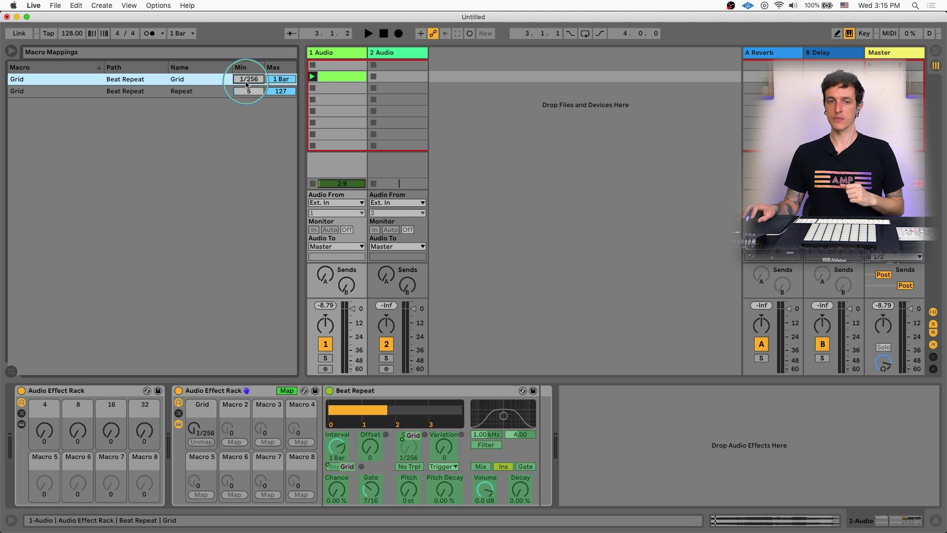
right_click(207, 79)
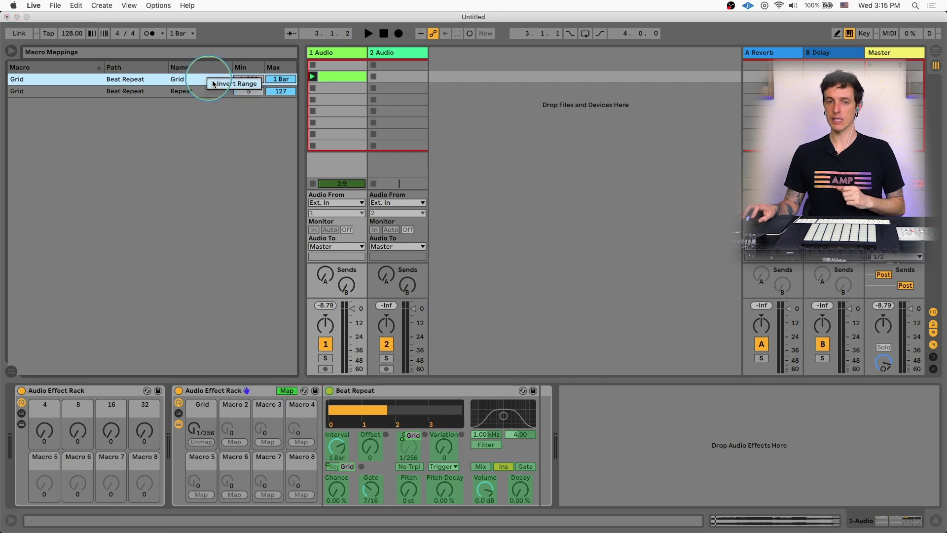
left_click(219, 85)
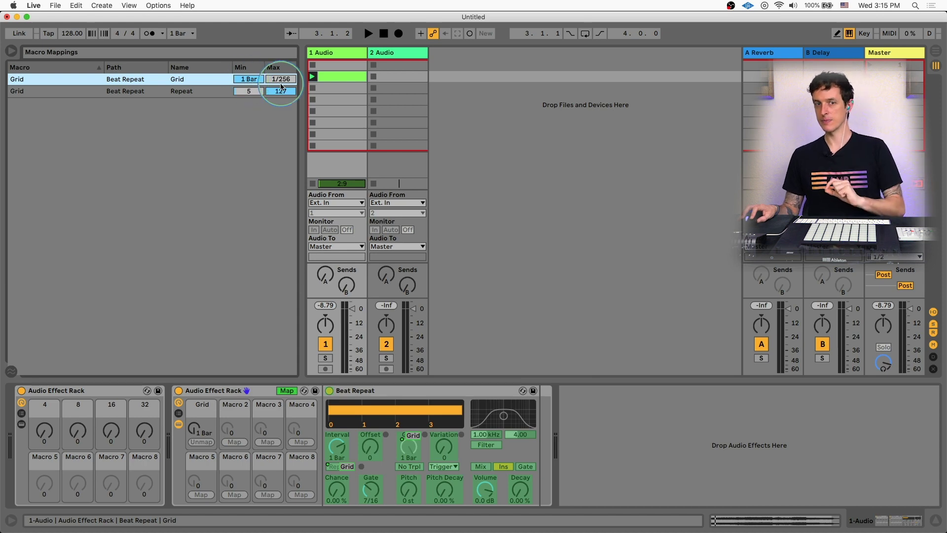
left_click_drag(255, 83, 255, 84)
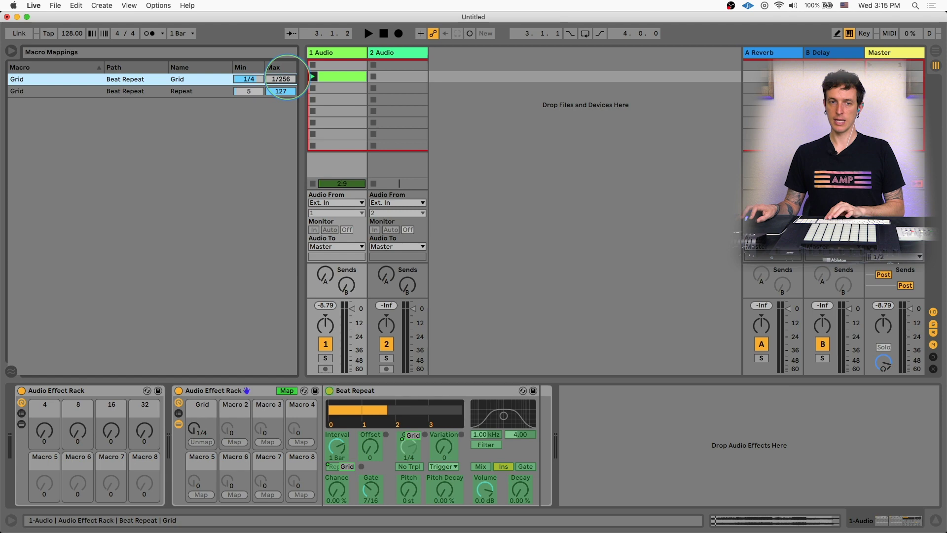
left_click(289, 85)
left_click_drag(290, 85, 282, 93)
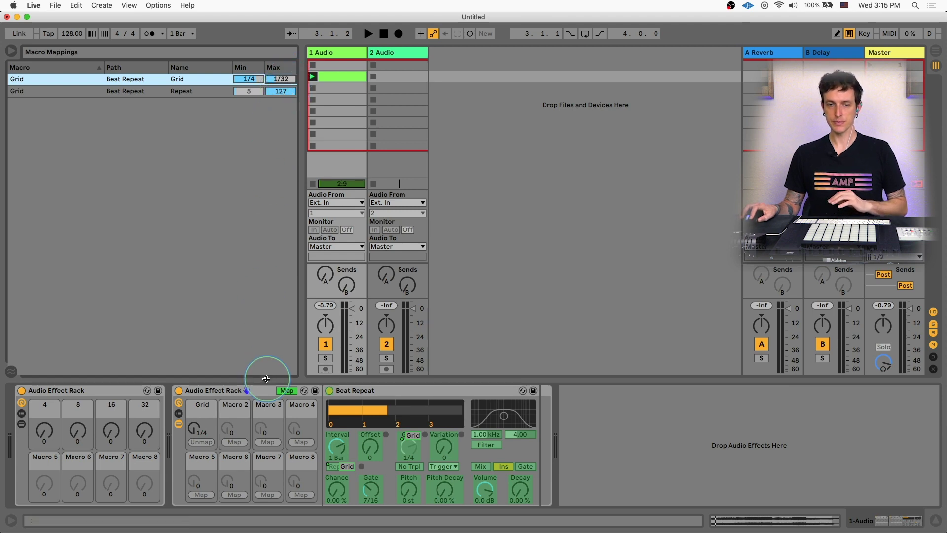
Exit Map mode, set the Grid macro to a finer grid, and start playback to audition.
left_click(286, 391)
left_click_drag(201, 430, 201, 434)
key("space")
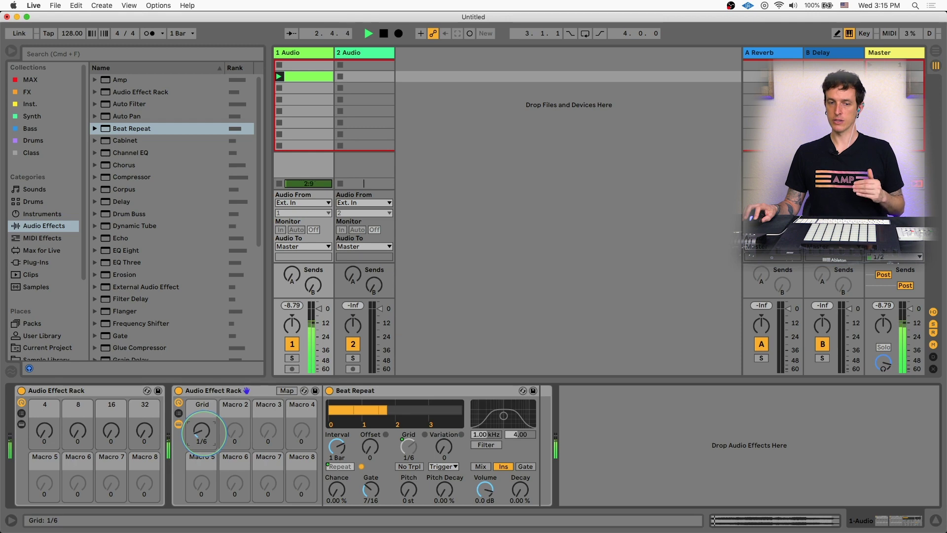
left_click_drag(203, 434, 204, 434)
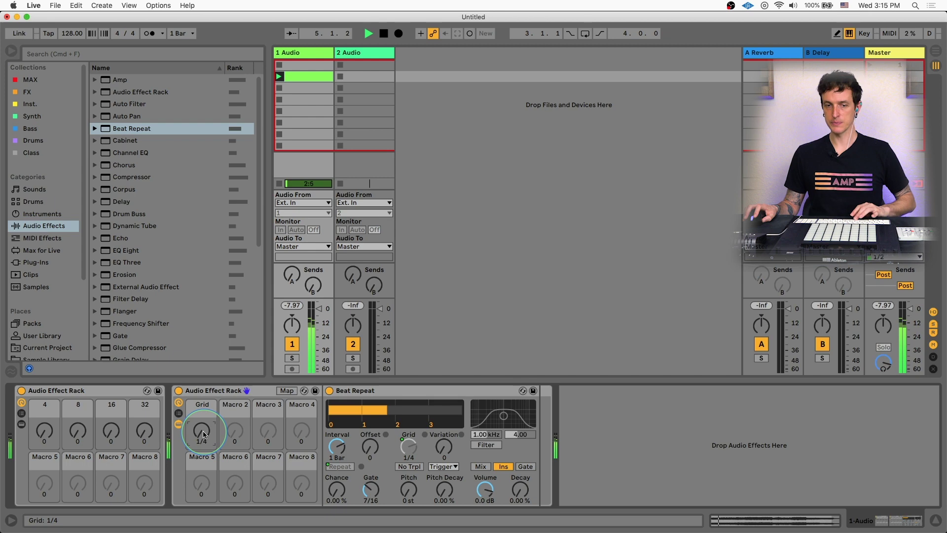
key("space")
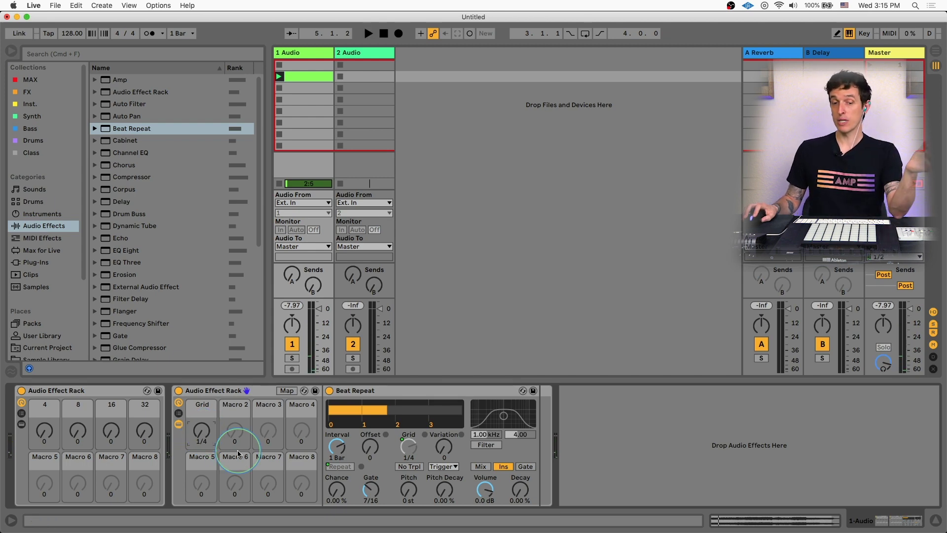
left_click_drag(201, 430, 201, 417)
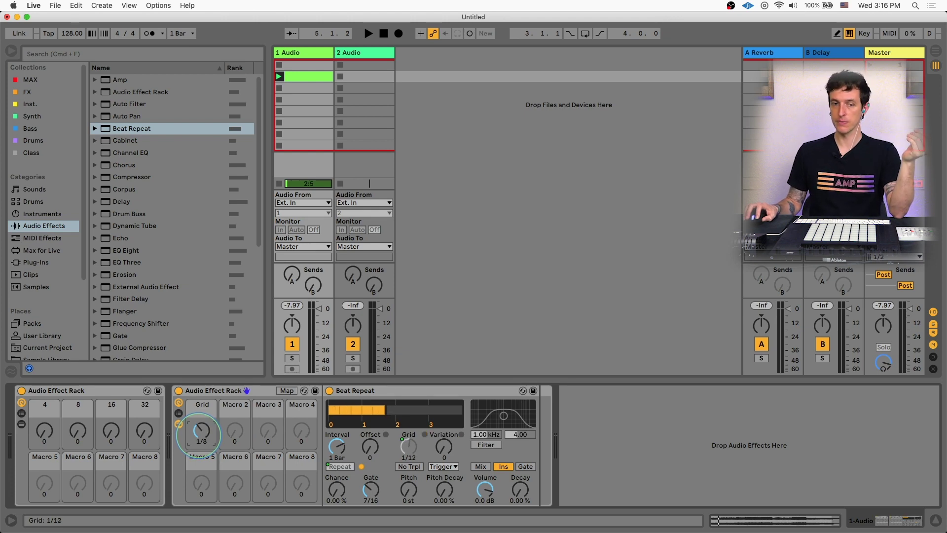
left_click_drag(201, 418, 201, 429)
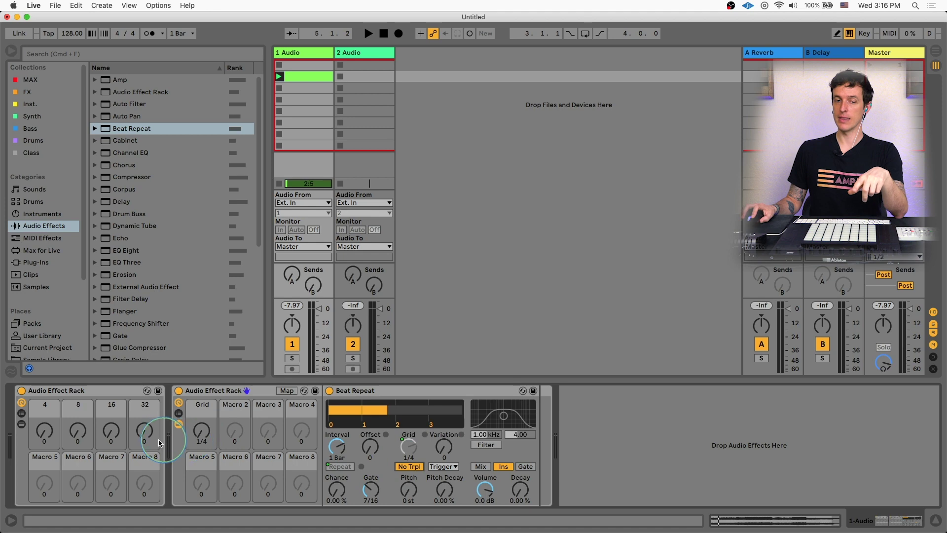
left_click_drag(201, 435, 202, 437)
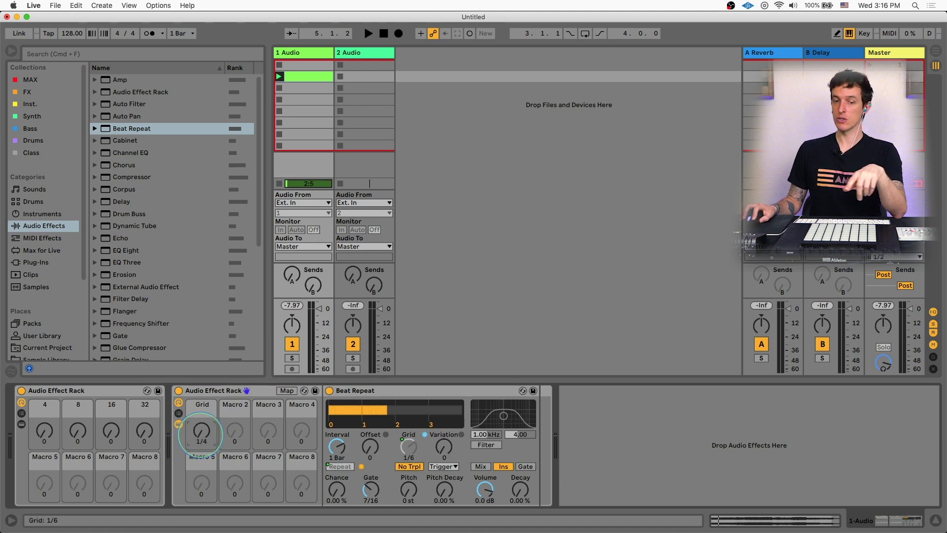
key("space")
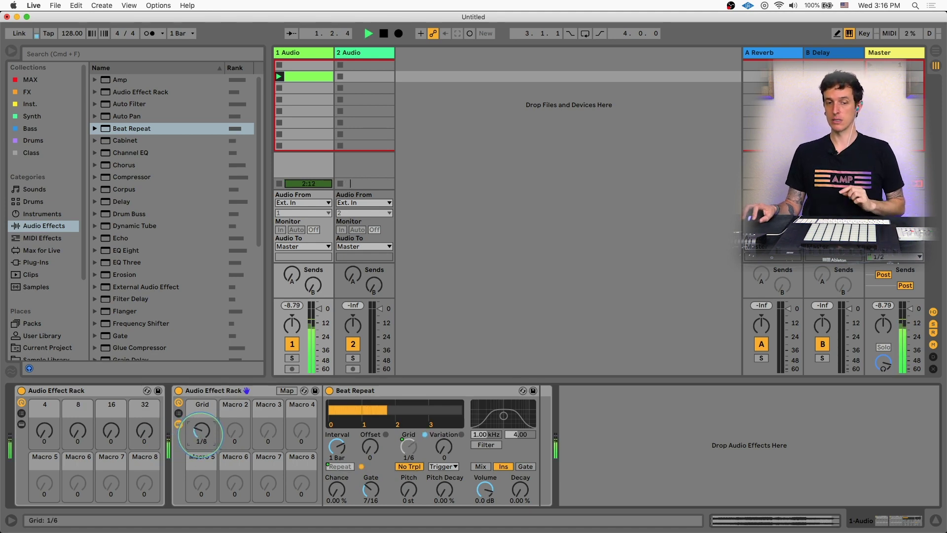
left_click_drag(202, 437, 201, 439)
key("space")
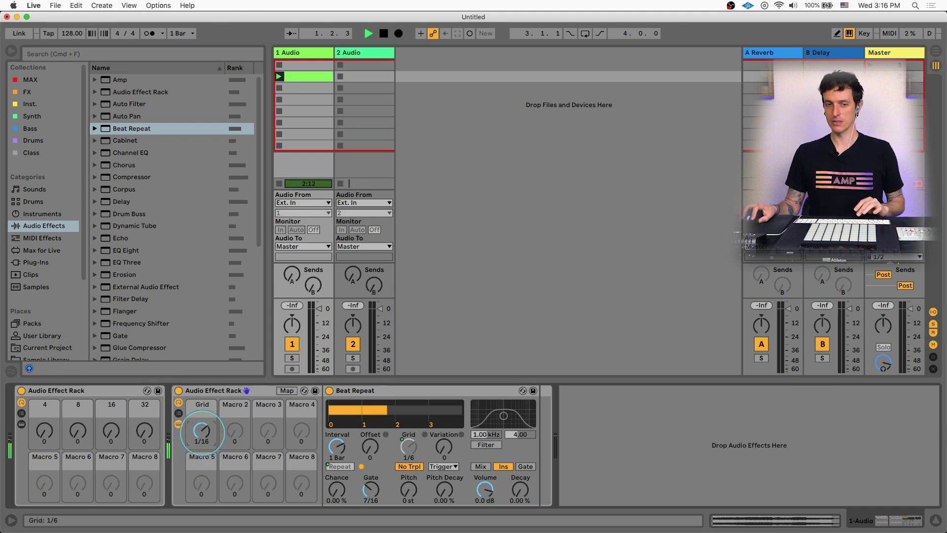
key("space")
left_click_drag(202, 432, 203, 436)
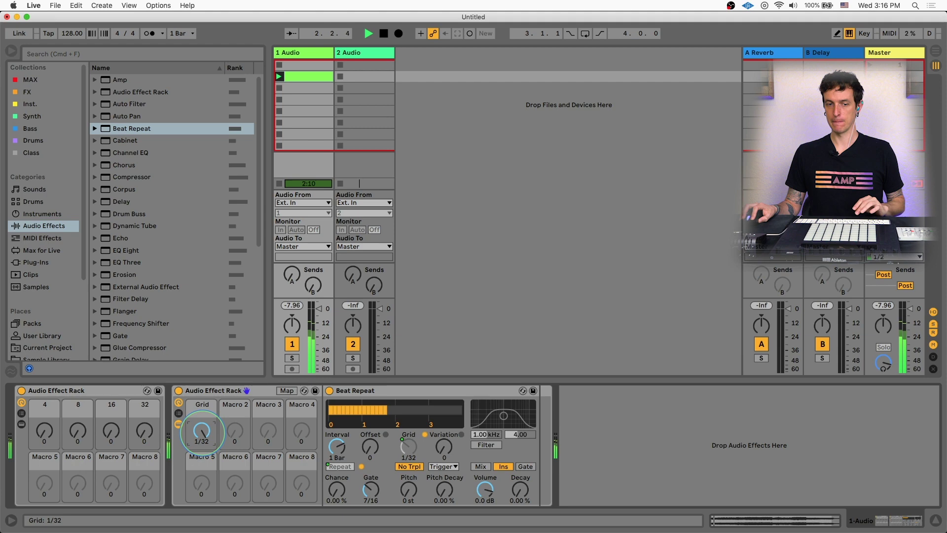
key("space")
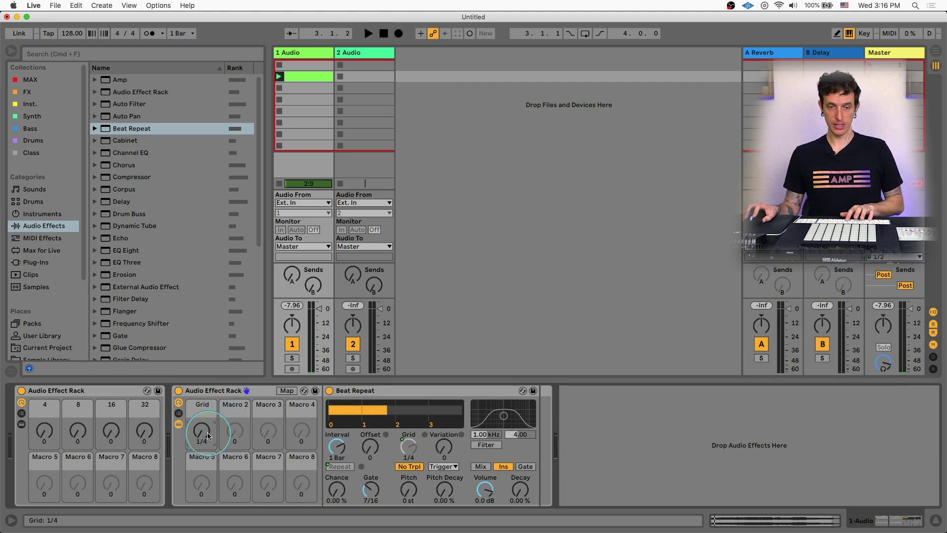
key("super+m")
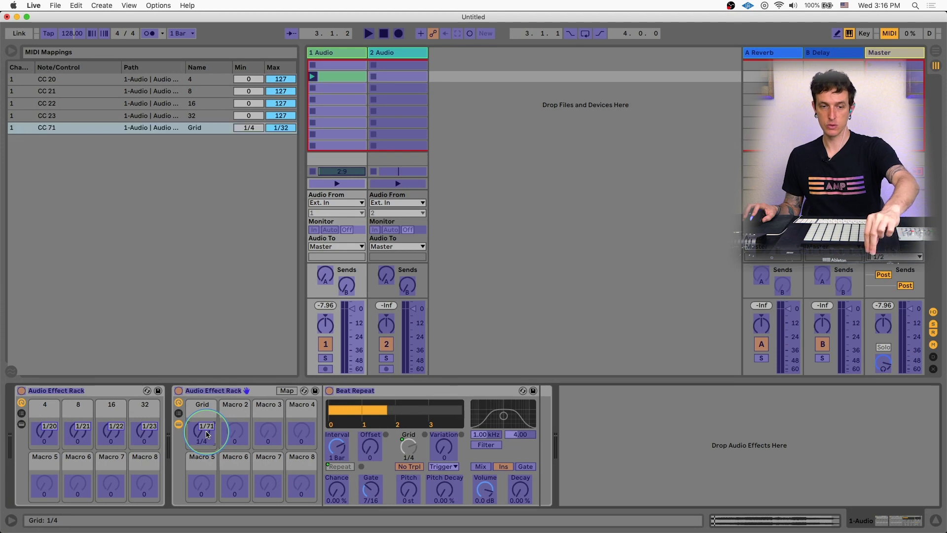
key("super+m")
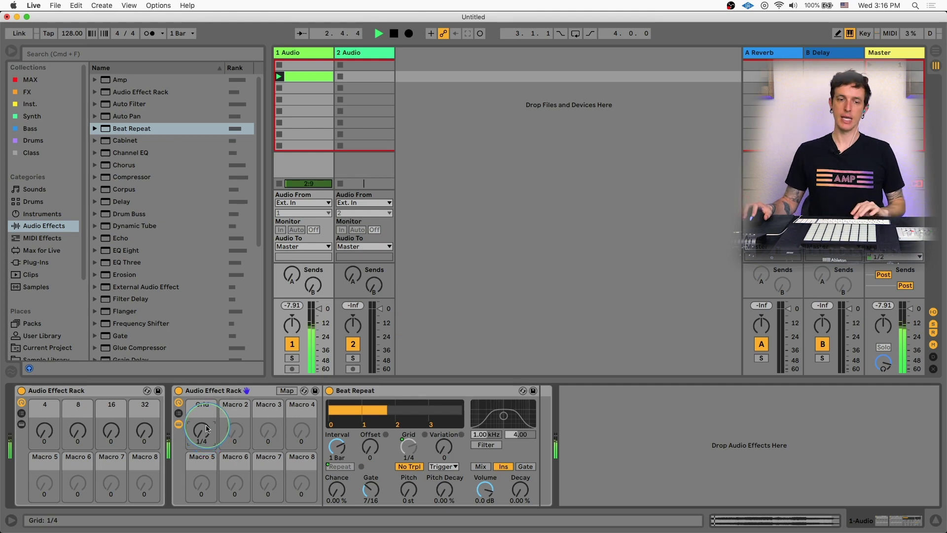
key("space")
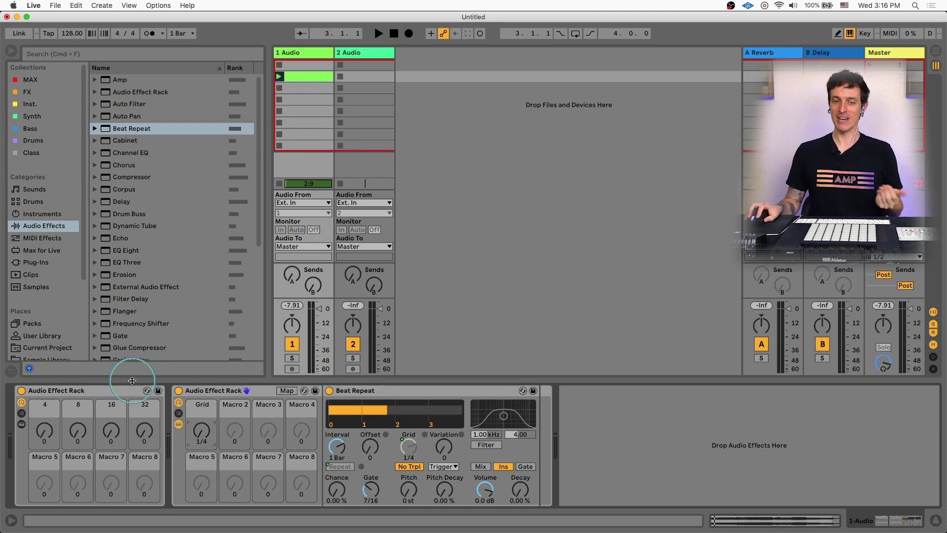
left_click(101, 390)
left_click(213, 405)
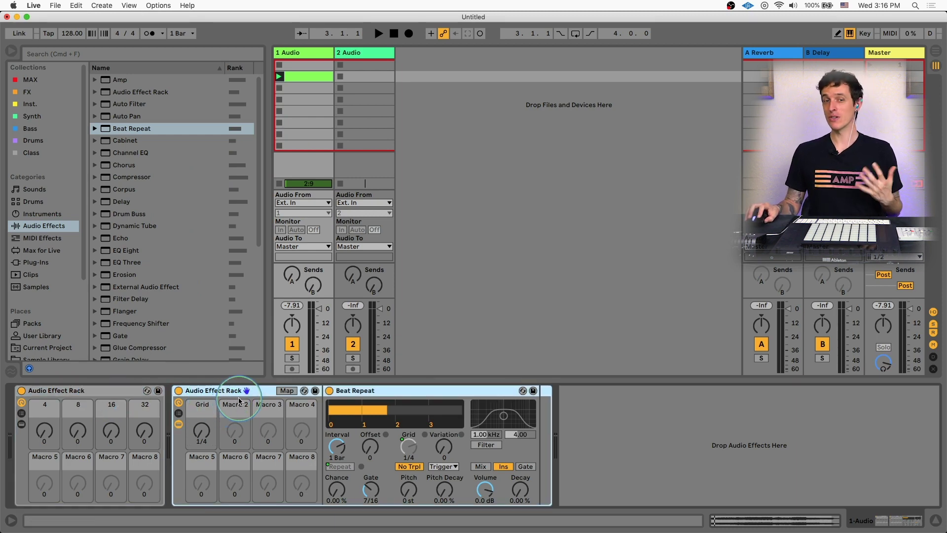
Map Pitch Decay to the Grid macro, sweep it from Grid 1/4 to 1/32, then stop playback.
left_click(202, 432)
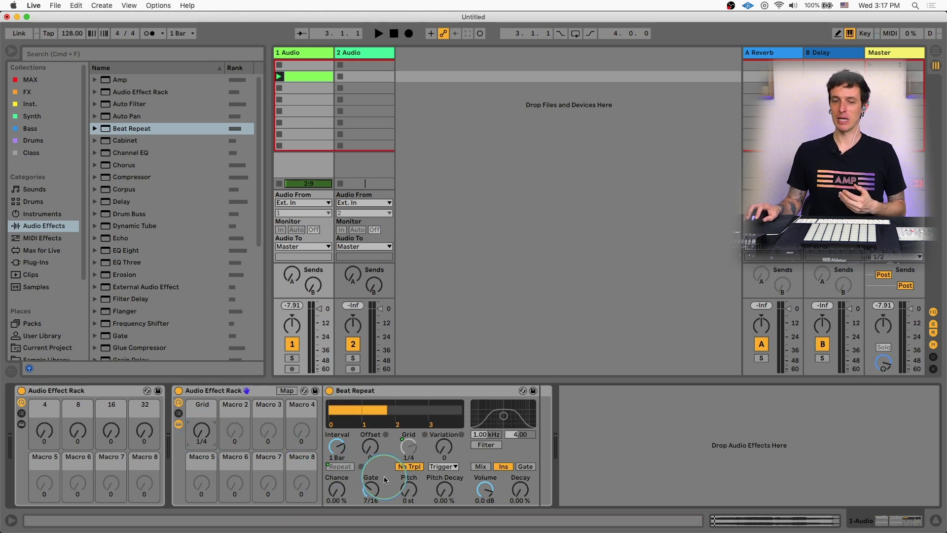
right_click(444, 493)
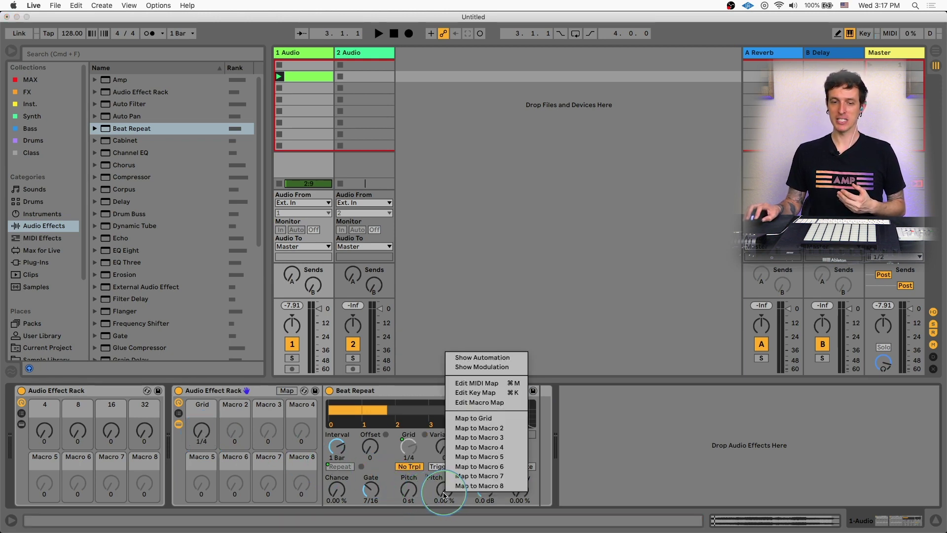
left_click(474, 418)
left_click_drag(201, 438, 202, 385)
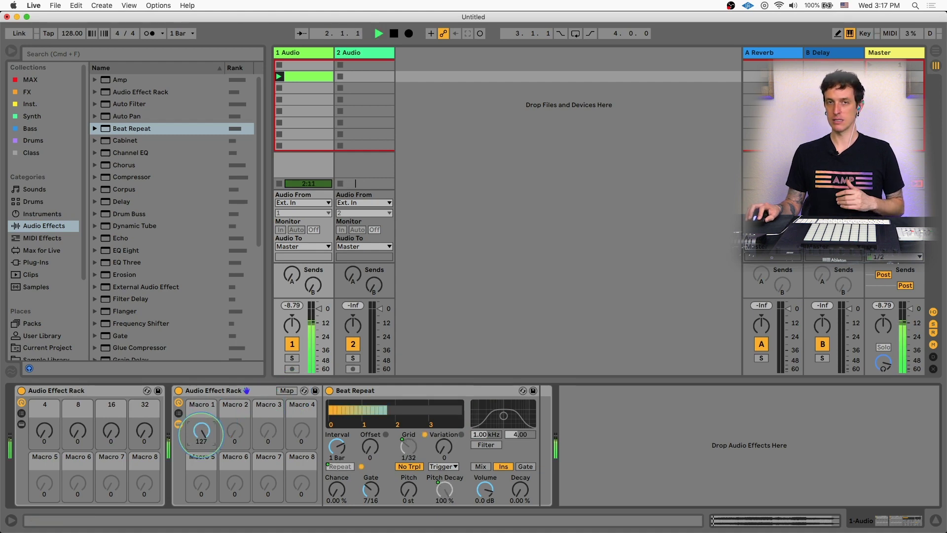
left_click_drag(202, 438, 201, 481)
mouse_move(201, 438)
left_mouse_down()
mouse_move(202, 390)
mouse_move(202, 444)
left_mouse_up()
key("space")
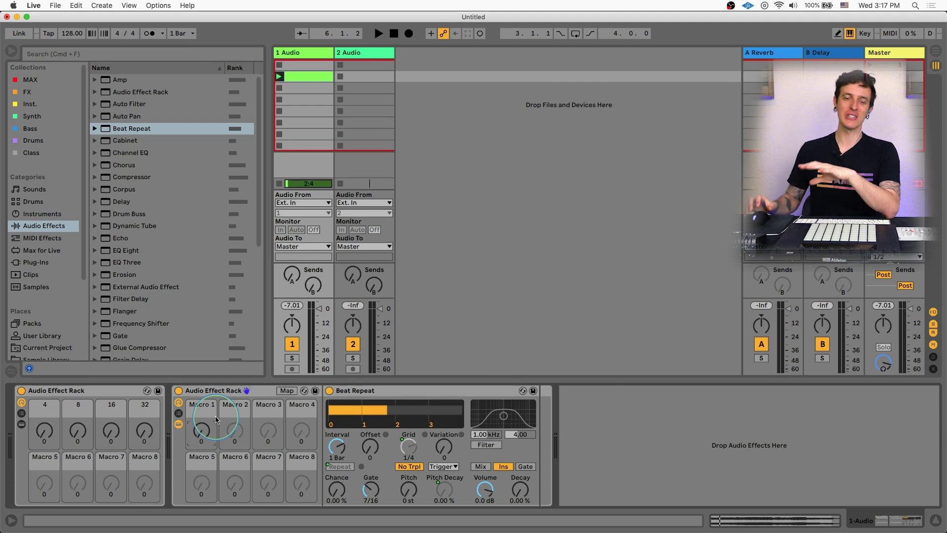
left_click(360, 391)
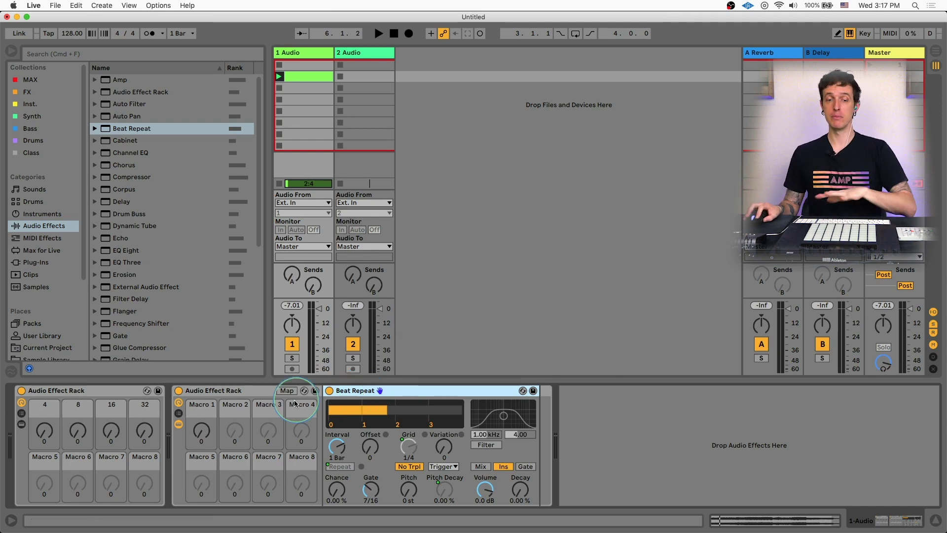
left_click(238, 393)
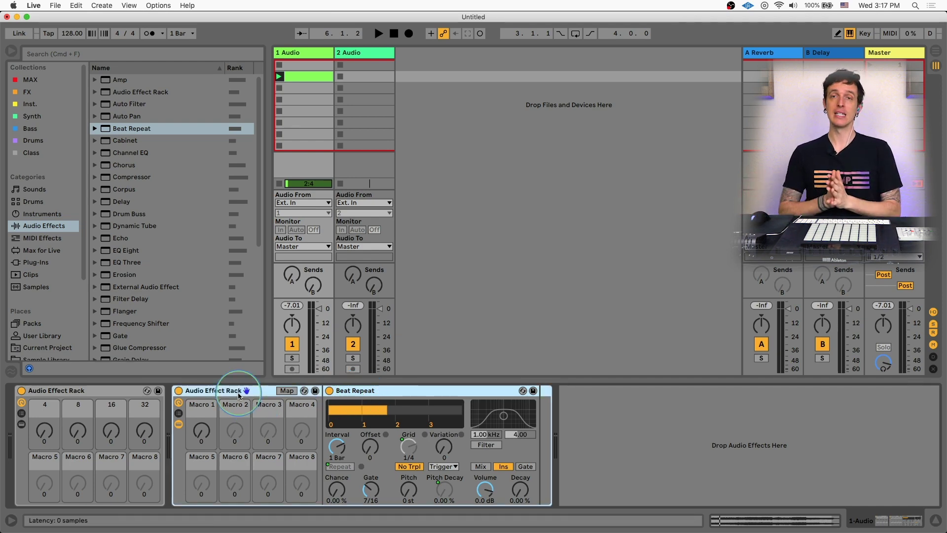